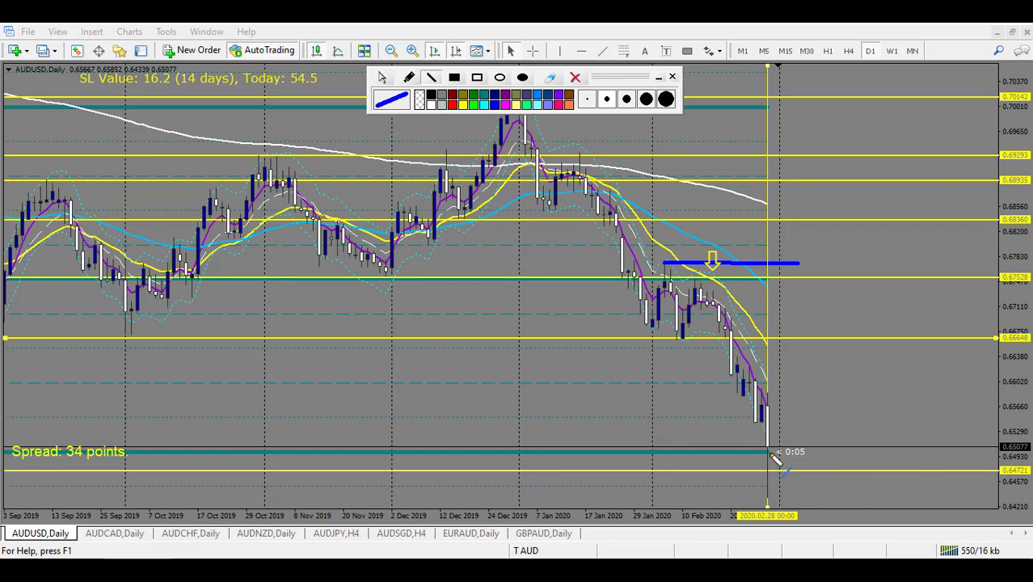
Step: Start a pen stroke beside the latest AUDUSD daily candle
left_click(691, 457)
Step: Draw an arrow at the latest AUDUSD candle and a zigzag up to 0.66648 and back down
mouse_move(705, 458)
left_mouse_down()
mouse_move(760, 469)
mouse_move(741, 445)
mouse_move(759, 467)
mouse_move(725, 473)
mouse_move(795, 479)
mouse_move(837, 339)
mouse_move(854, 385)
left_mouse_up()
left_click(793, 359)
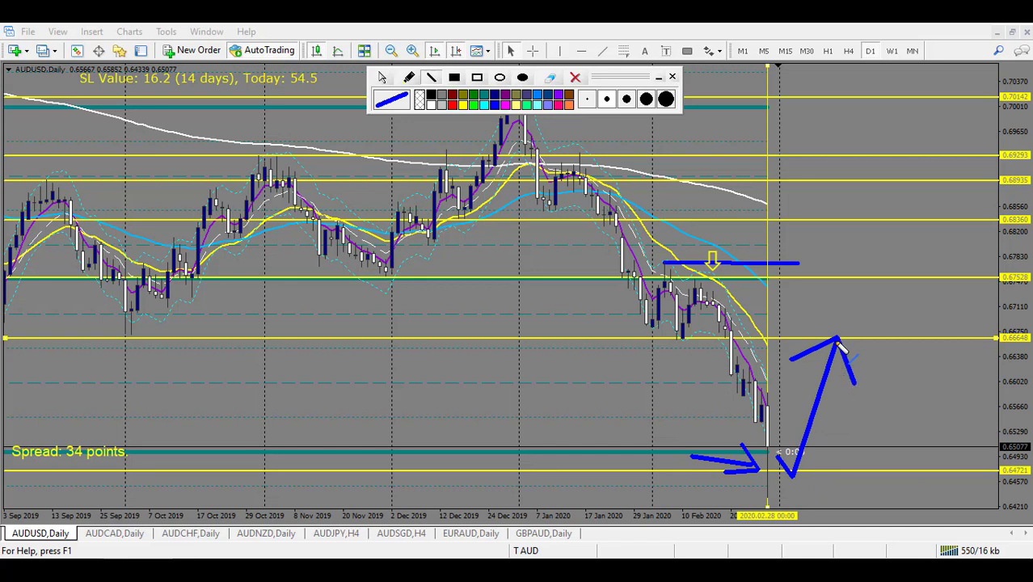
left_click_drag(838, 341, 902, 493)
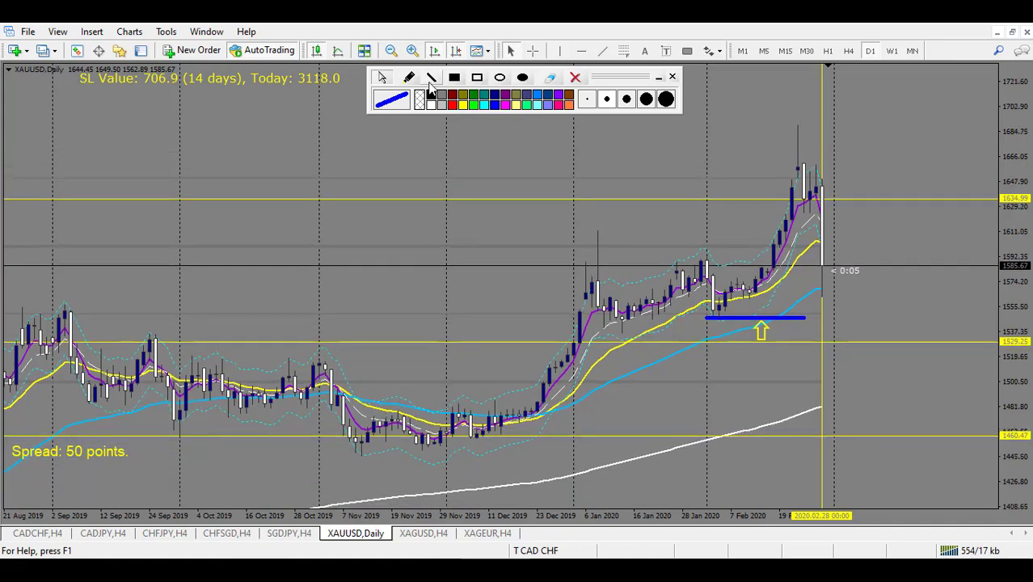
Step: Sketch rough straight-stroke arrows and a dip-and-rise zigzag around the latest XAUUSD candles
left_click(433, 78)
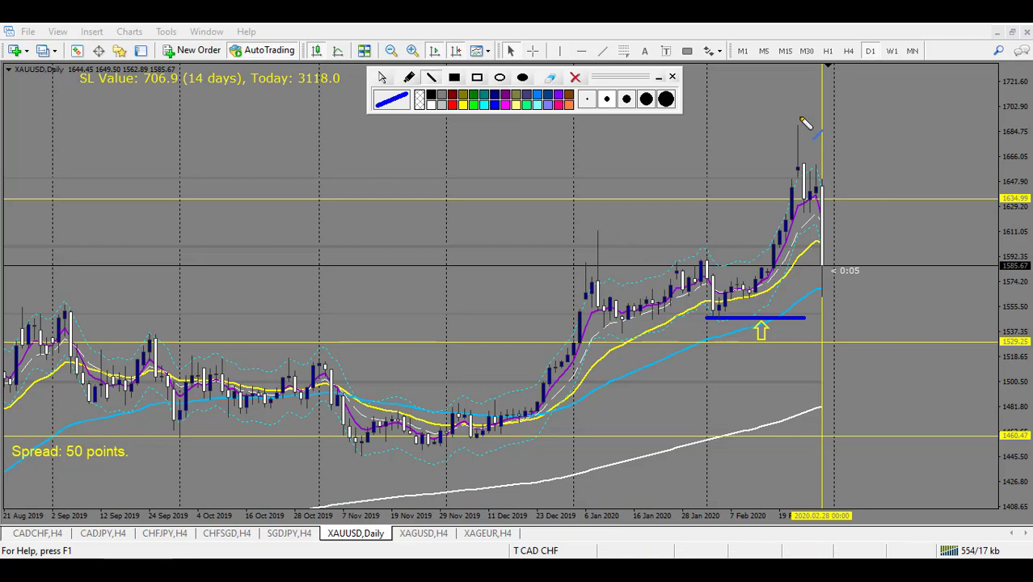
mouse_move(878, 160)
left_mouse_down()
mouse_move(856, 187)
mouse_move(836, 191)
left_mouse_up()
left_click_drag(836, 190, 851, 191)
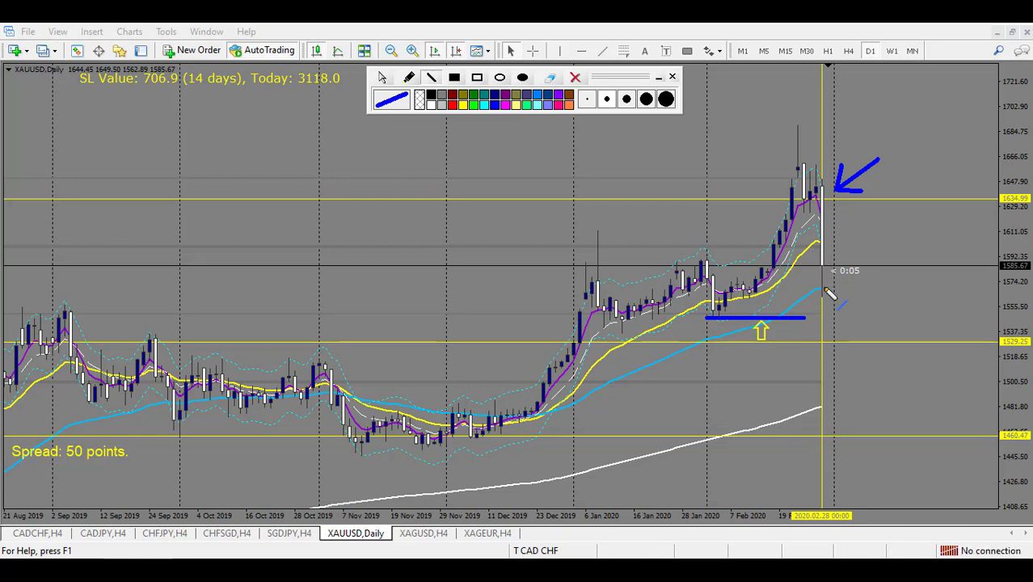
mouse_move(821, 293)
left_mouse_down()
mouse_move(855, 223)
mouse_move(905, 335)
left_mouse_up()
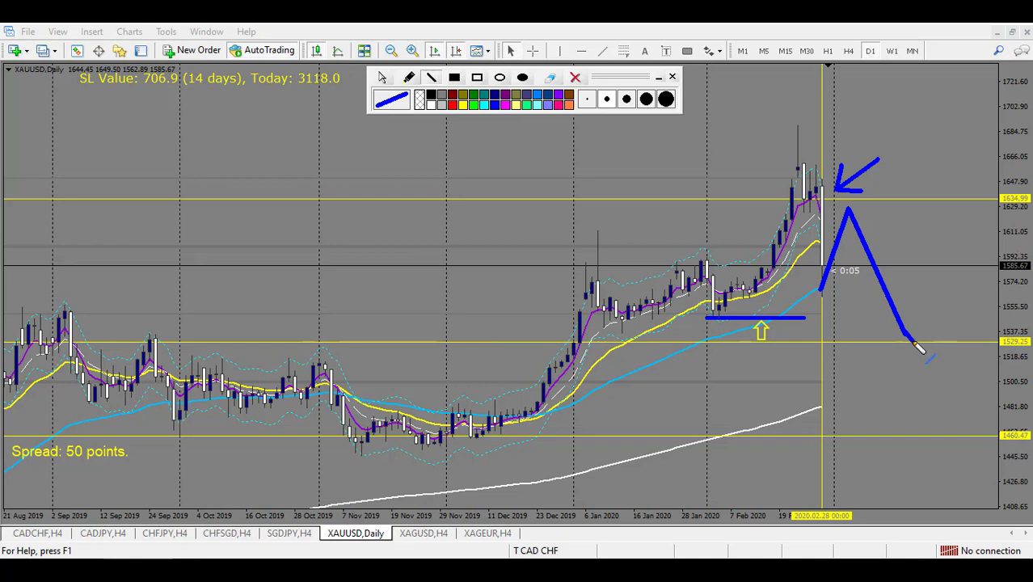
left_click_drag(908, 341, 952, 279)
left_click_drag(858, 368, 908, 350)
left_click_drag(870, 394, 908, 351)
left_click_drag(914, 391, 909, 351)
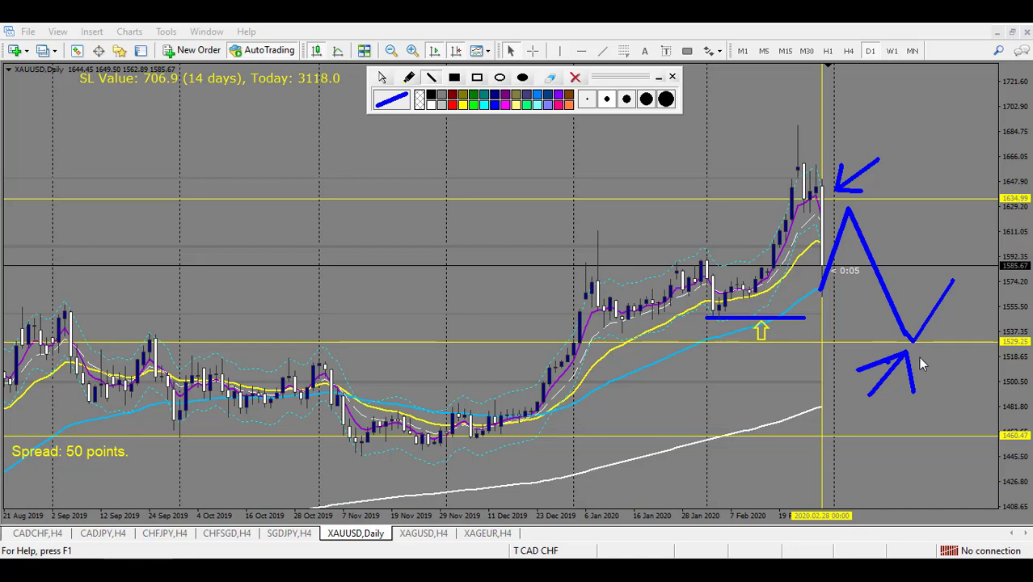
mouse_move(933, 408)
left_mouse_down()
mouse_move(953, 434)
mouse_move(994, 348)
left_mouse_up()
Step: Clear the sketches, compress the price scale, and draw a rise to 1751.34 turning down
left_click(575, 77)
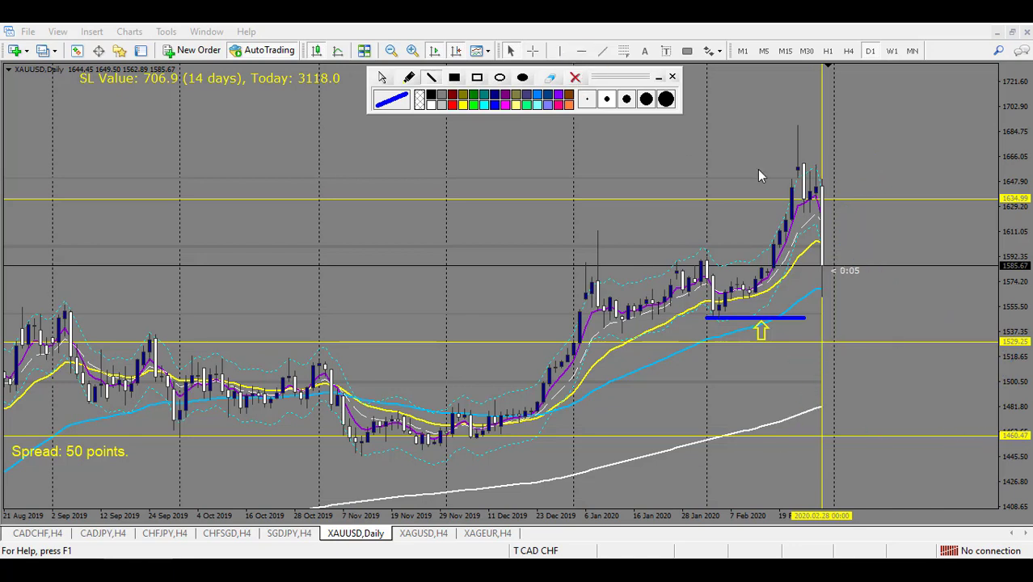
left_click_drag(1019, 136, 1017, 174)
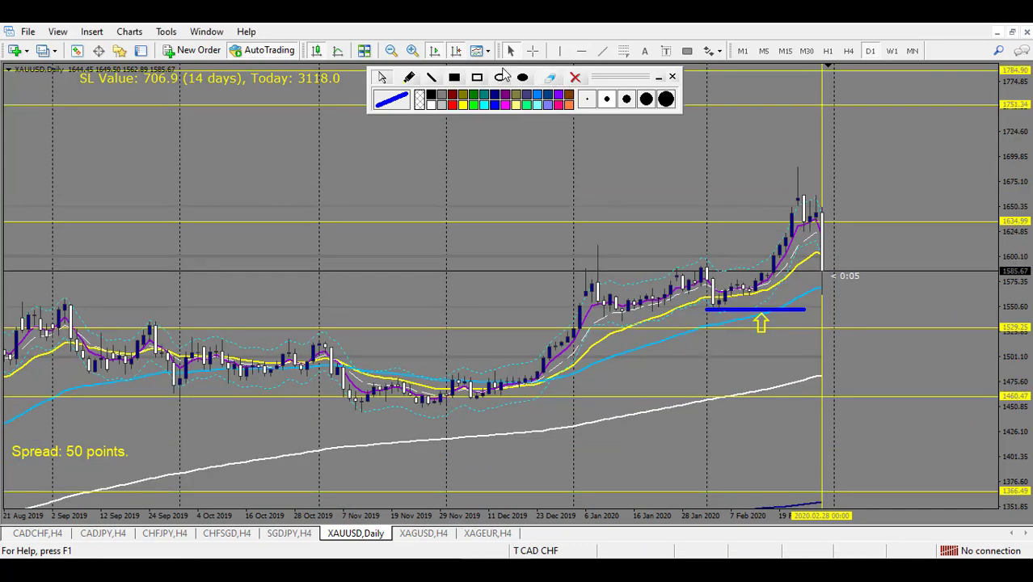
mouse_move(826, 290)
left_mouse_down()
mouse_move(910, 111)
mouse_move(960, 198)
left_mouse_up()
mouse_move(852, 81)
left_mouse_down()
mouse_move(882, 100)
mouse_move(899, 68)
mouse_move(850, 109)
left_mouse_up()
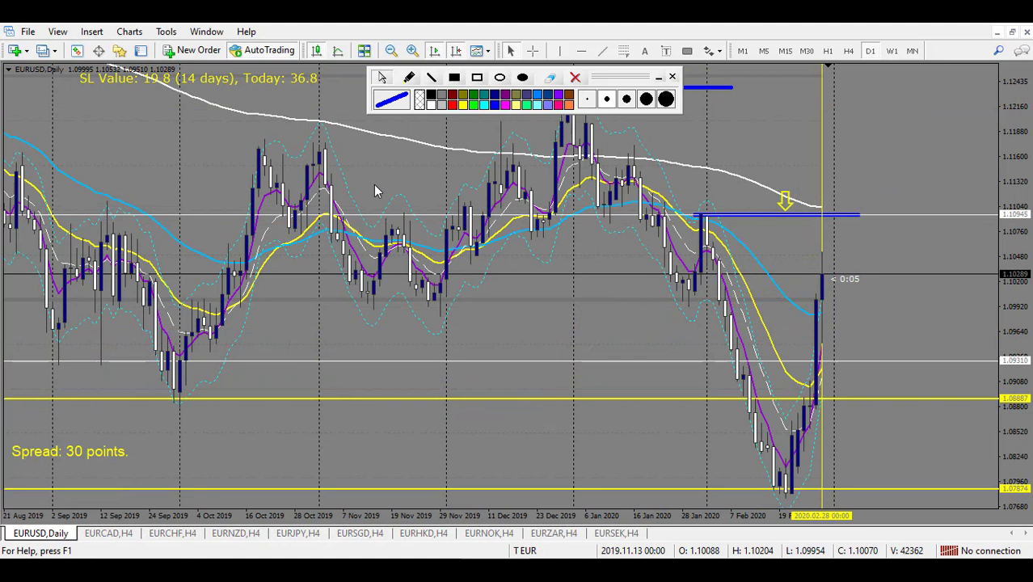
Step: Draw trial strokes at the February low and along the rising EURUSD candles, then erase them
left_click(566, 235)
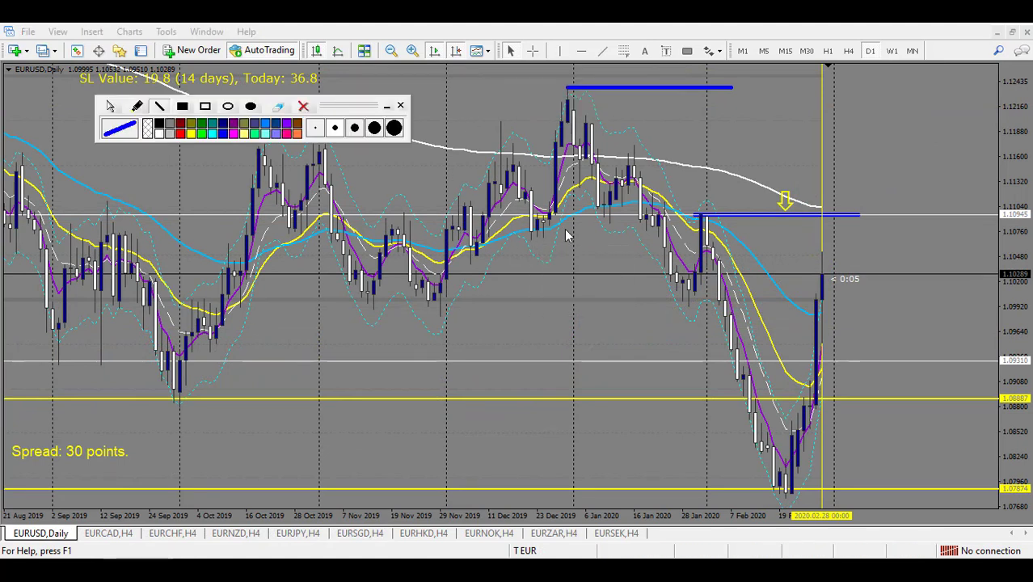
mouse_move(732, 495)
left_mouse_down()
mouse_move(761, 490)
mouse_move(761, 507)
mouse_move(714, 493)
left_mouse_up()
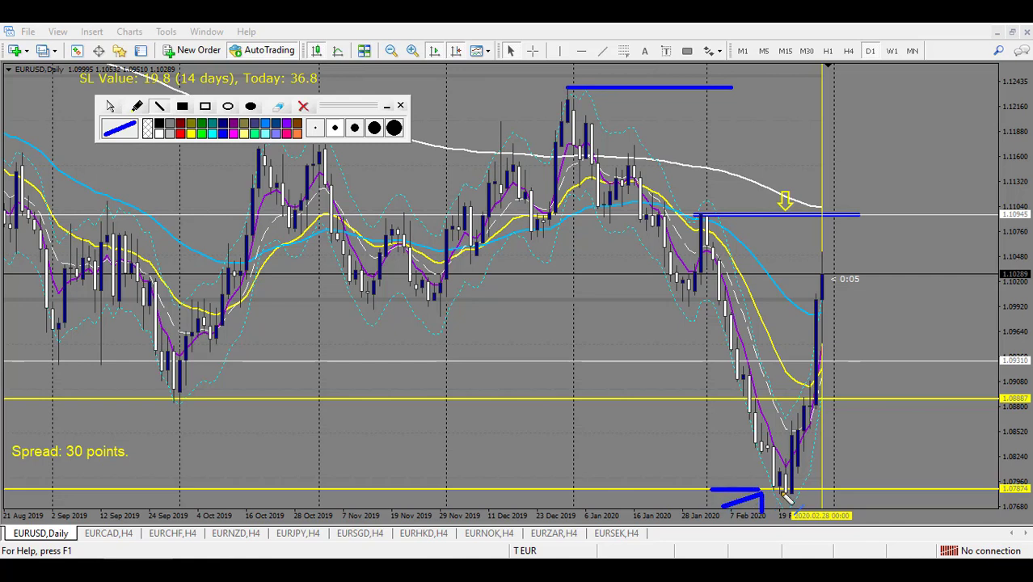
mouse_move(782, 489)
left_mouse_down()
mouse_move(812, 440)
mouse_move(815, 413)
left_mouse_up()
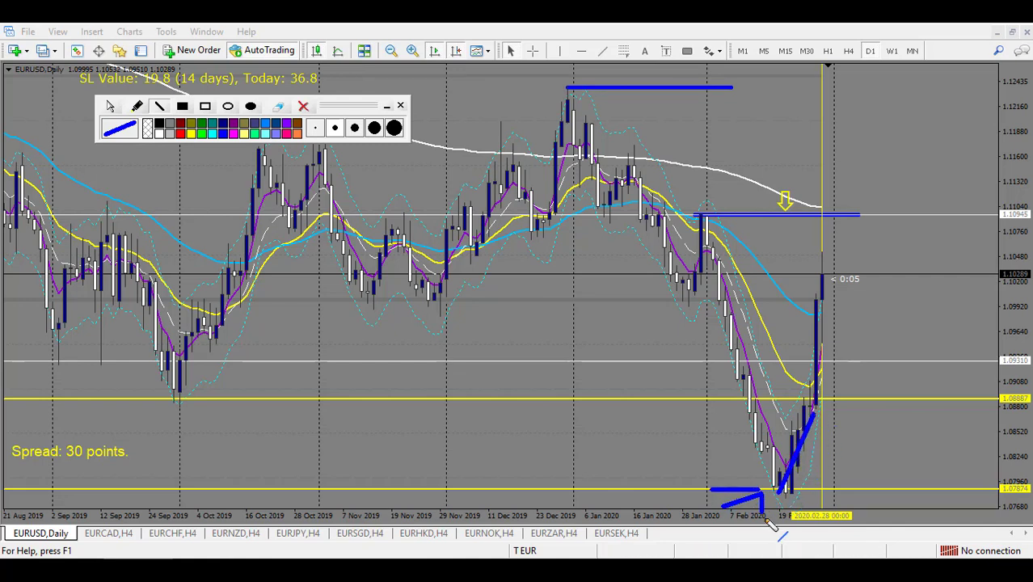
left_click_drag(784, 488, 824, 276)
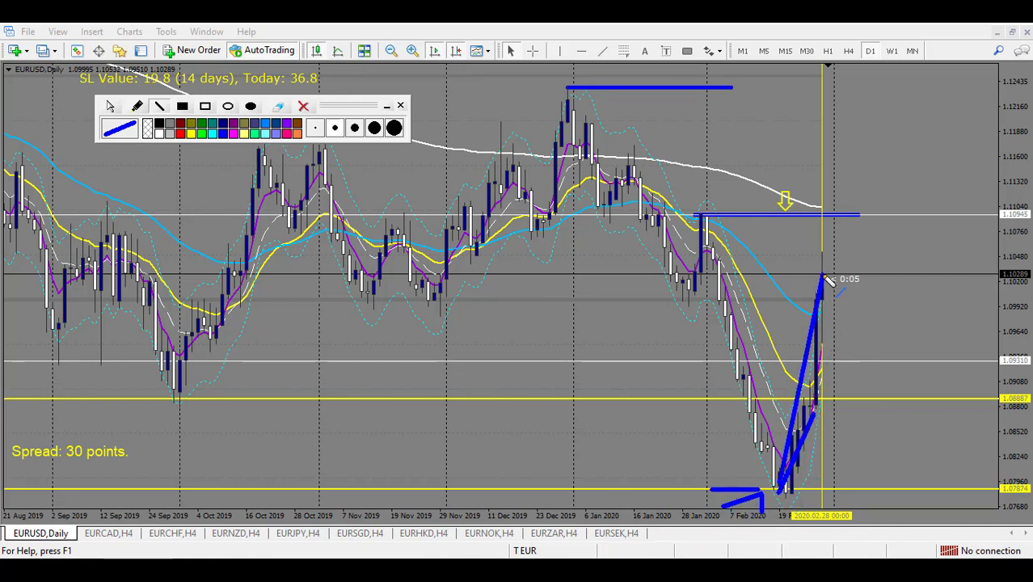
left_click(303, 106)
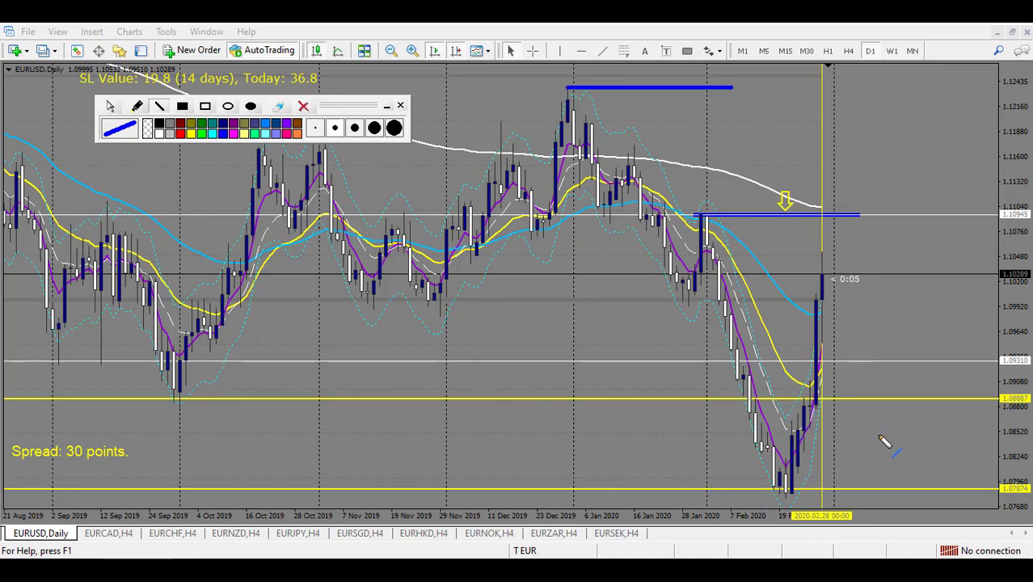
Step: Sketch and clear trial arrows, then trace a V from the 1.10945 resistance to the low and back up
mouse_move(882, 425)
left_mouse_down()
mouse_move(818, 375)
mouse_move(854, 374)
mouse_move(819, 376)
mouse_move(825, 419)
left_mouse_up()
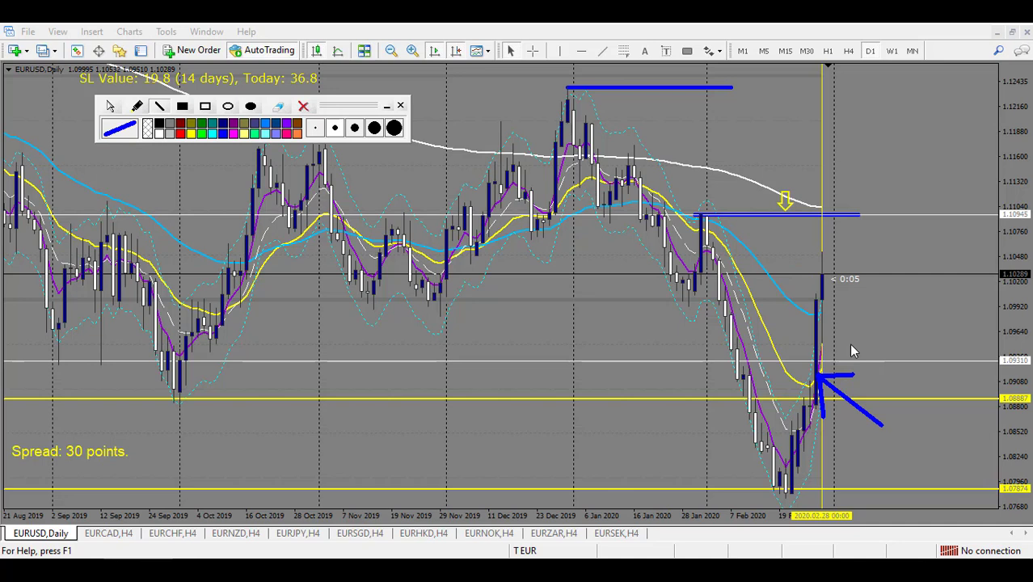
mouse_move(827, 272)
left_mouse_down()
mouse_move(883, 398)
mouse_move(942, 270)
left_mouse_up()
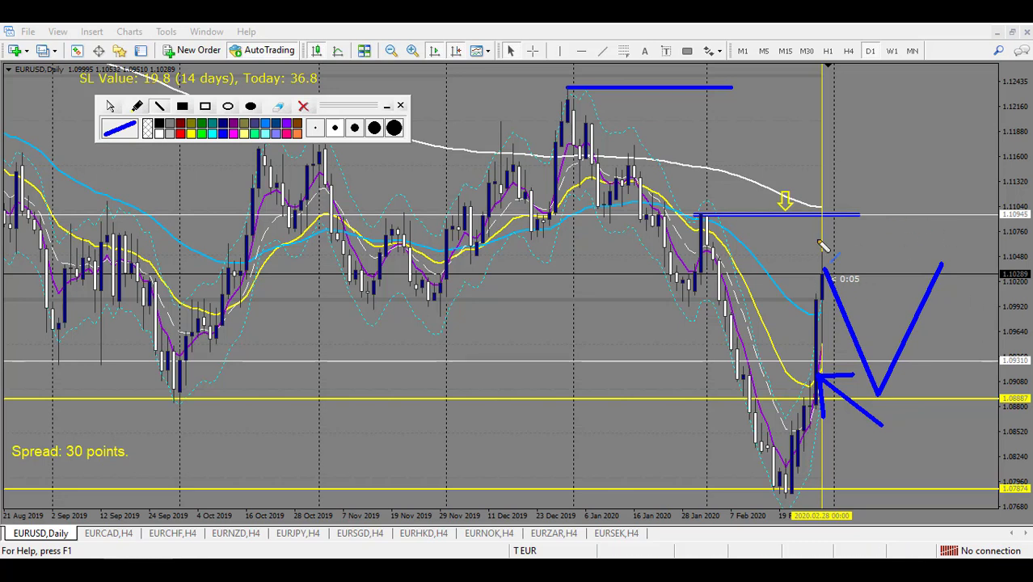
left_click_drag(702, 220, 788, 498)
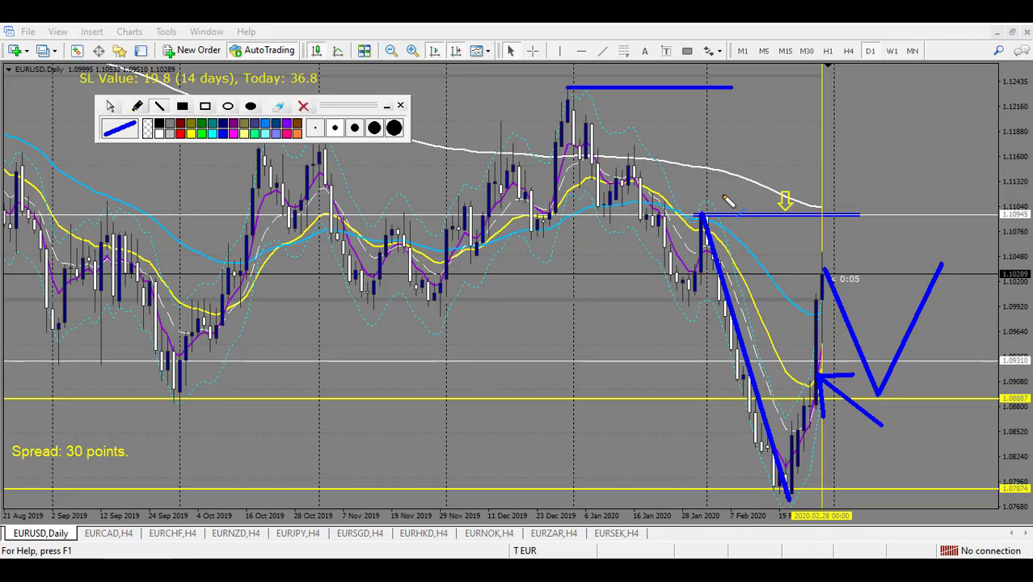
mouse_move(698, 216)
left_mouse_down()
mouse_move(993, 228)
mouse_move(990, 219)
left_mouse_up()
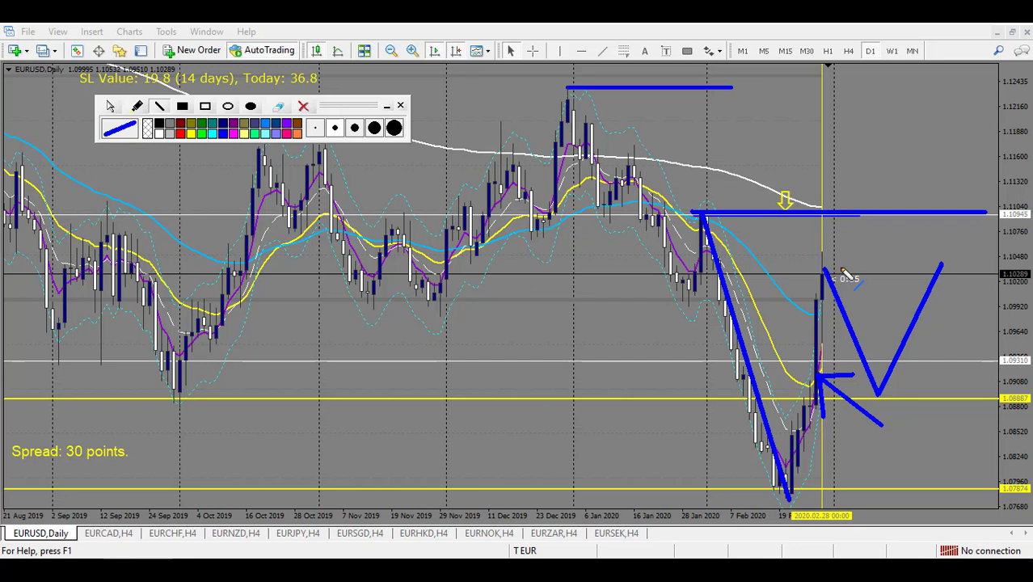
mouse_move(826, 273)
left_mouse_down()
mouse_move(879, 223)
mouse_move(939, 362)
mouse_move(961, 309)
left_mouse_up()
mouse_move(937, 359)
left_mouse_down()
mouse_move(960, 399)
mouse_move(989, 331)
left_mouse_up()
key("Escape")
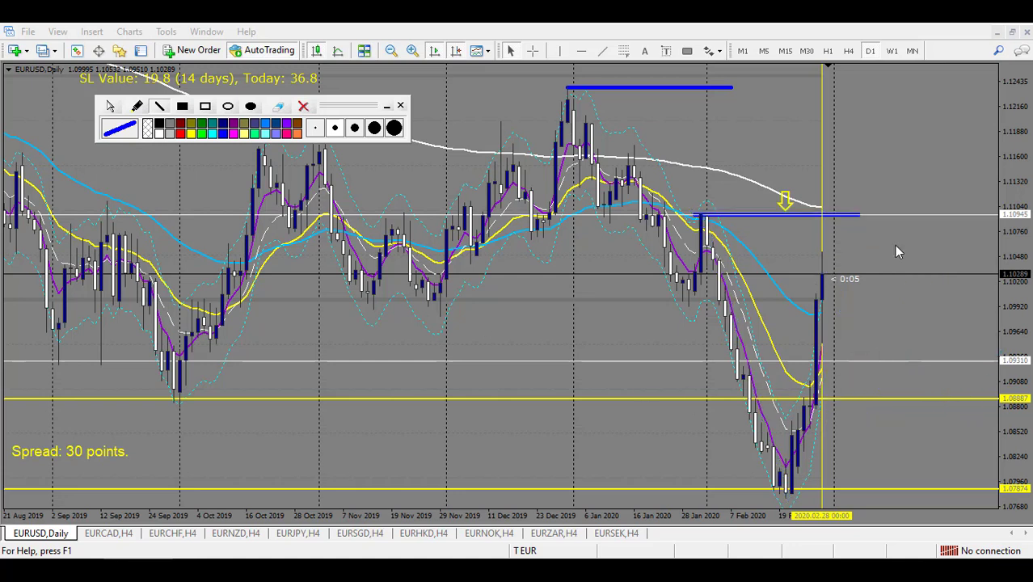
mouse_move(703, 217)
left_mouse_down()
mouse_move(768, 461)
mouse_move(812, 433)
mouse_move(849, 265)
mouse_move(834, 226)
left_mouse_up()
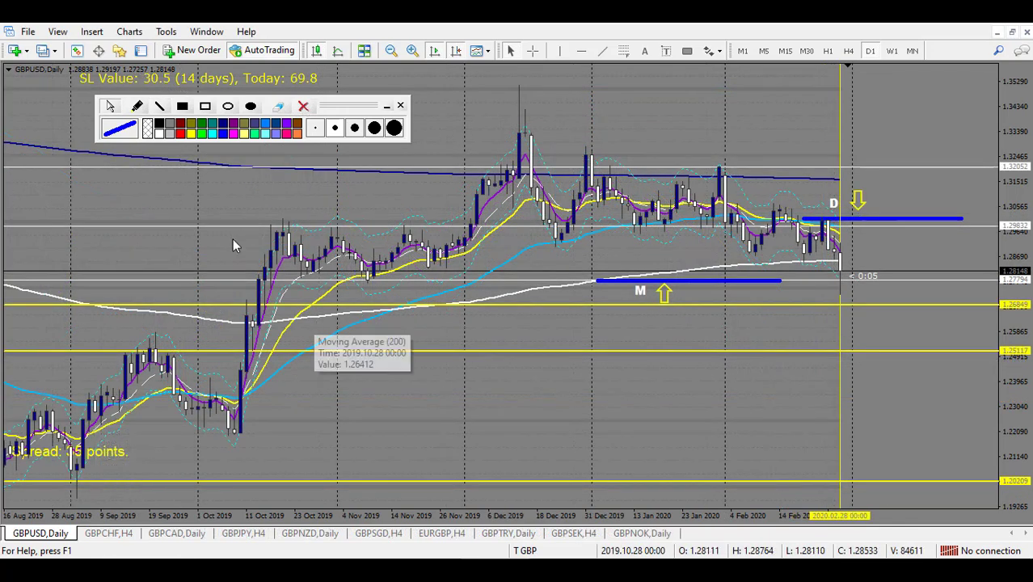
Step: Sketch an arrow toward the latest GBPUSD candle and trial swings, then clear them
mouse_move(791, 305)
left_mouse_down()
mouse_move(835, 291)
mouse_move(805, 293)
left_mouse_up()
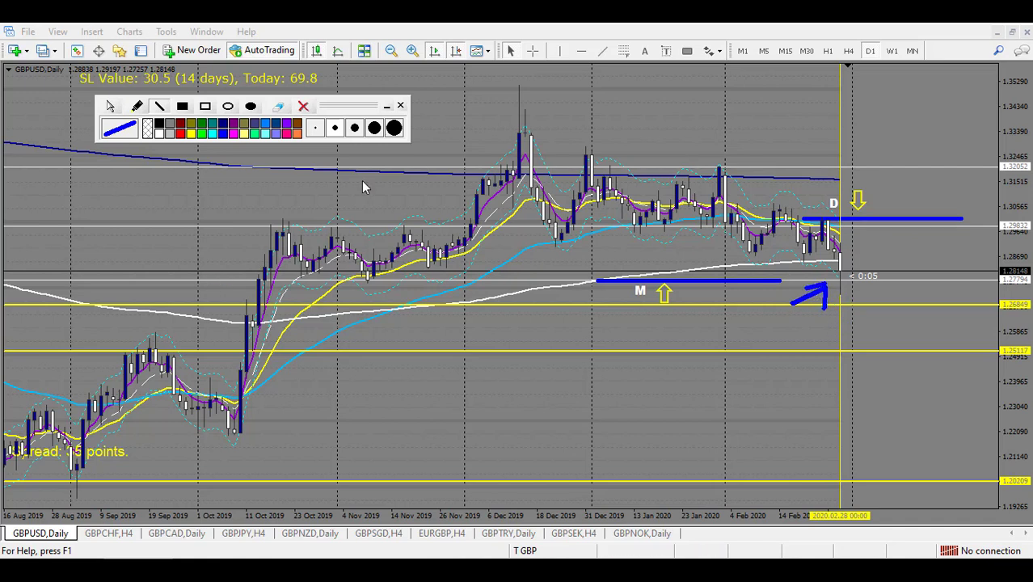
mouse_move(287, 215)
left_mouse_down()
mouse_move(355, 269)
mouse_move(518, 144)
left_mouse_up()
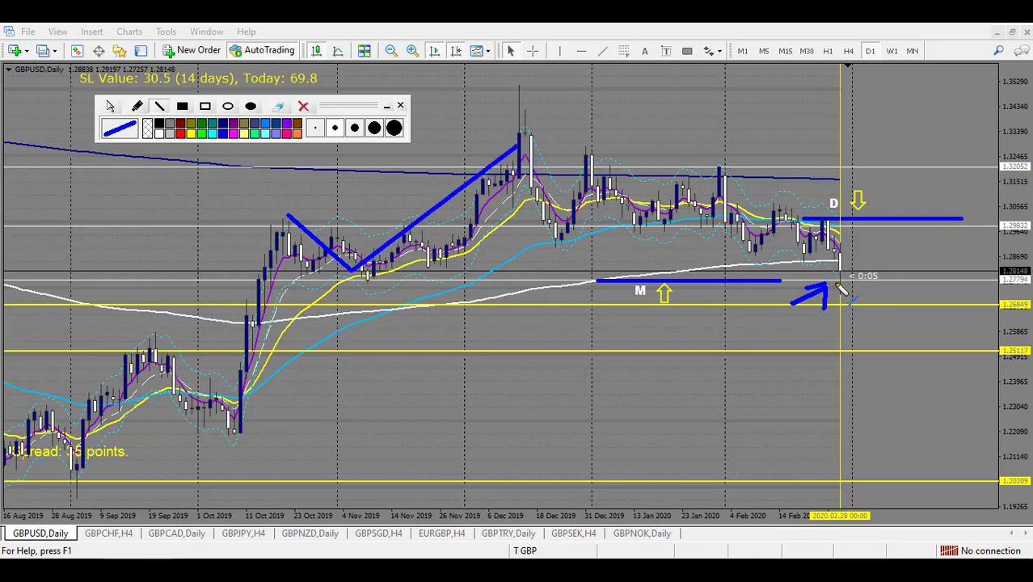
mouse_move(718, 157)
left_mouse_down()
mouse_move(732, 238)
mouse_move(805, 244)
mouse_move(846, 277)
mouse_move(863, 261)
mouse_move(863, 270)
left_mouse_up()
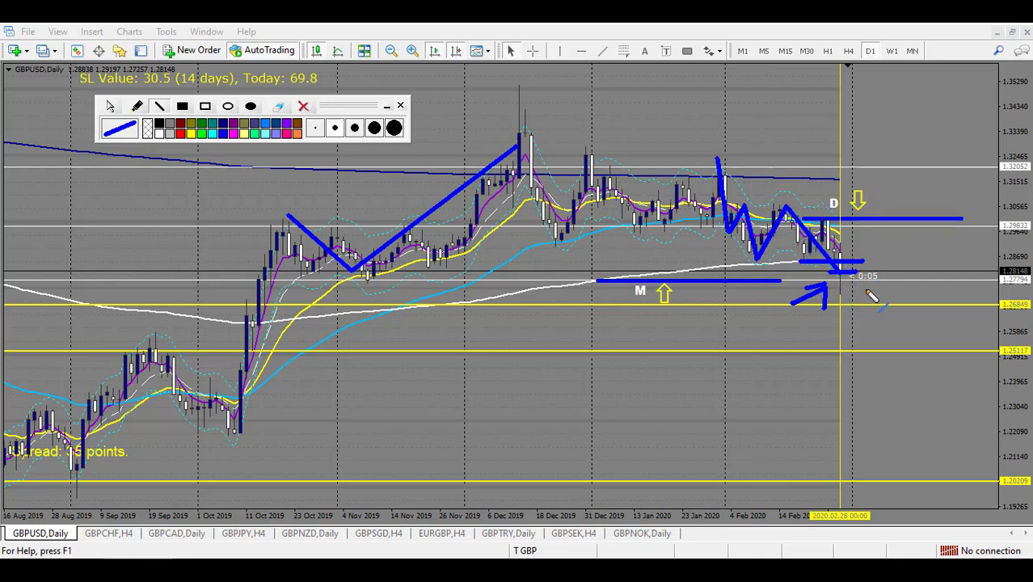
left_click(303, 106)
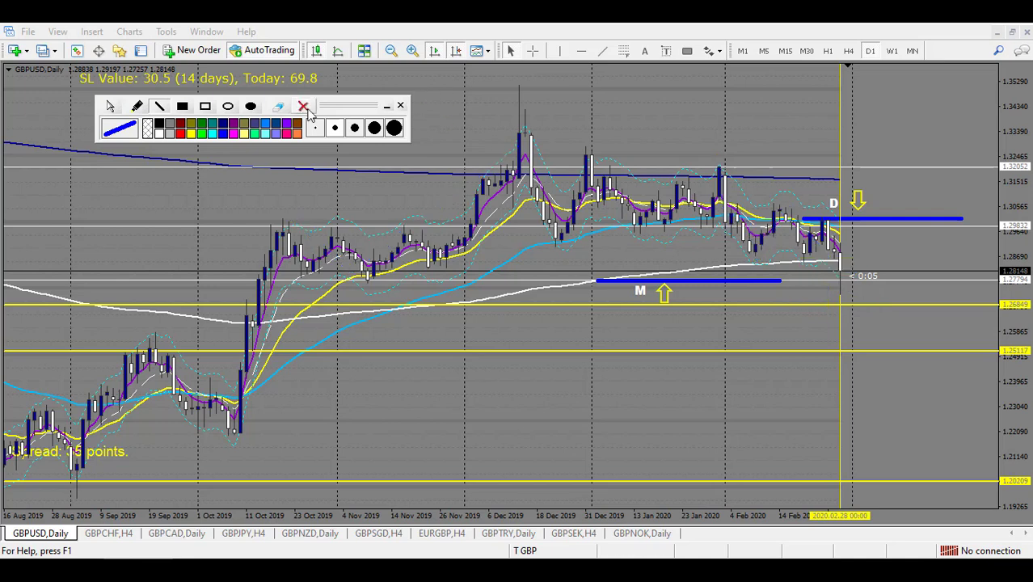
Step: Redraw a zigzag projection up to the D line with an arrowhead, then switch to NZDUSD daily
mouse_move(842, 270)
left_mouse_down()
mouse_move(874, 227)
mouse_move(905, 306)
left_mouse_up()
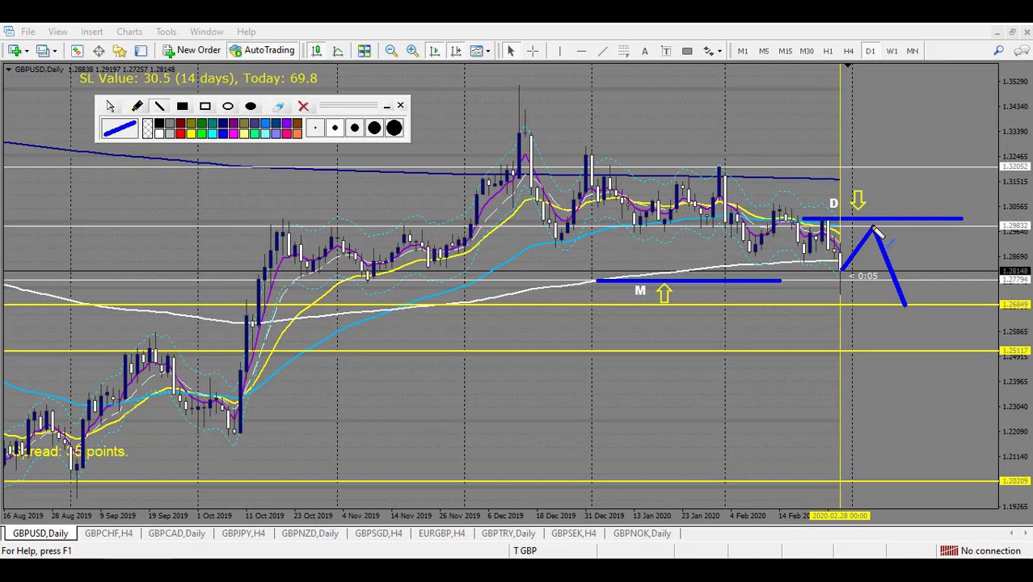
mouse_move(874, 229)
left_mouse_down()
mouse_move(910, 168)
mouse_move(970, 251)
left_mouse_up()
mouse_move(834, 363)
left_mouse_down()
mouse_move(881, 312)
mouse_move(894, 351)
left_mouse_up()
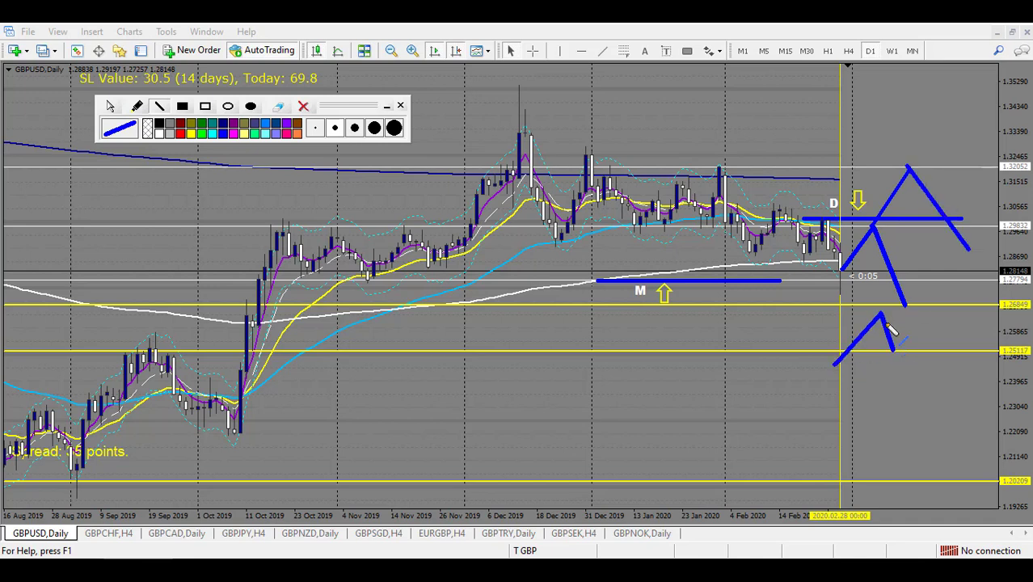
left_click_drag(879, 310, 847, 316)
left_click_drag(907, 308, 939, 258)
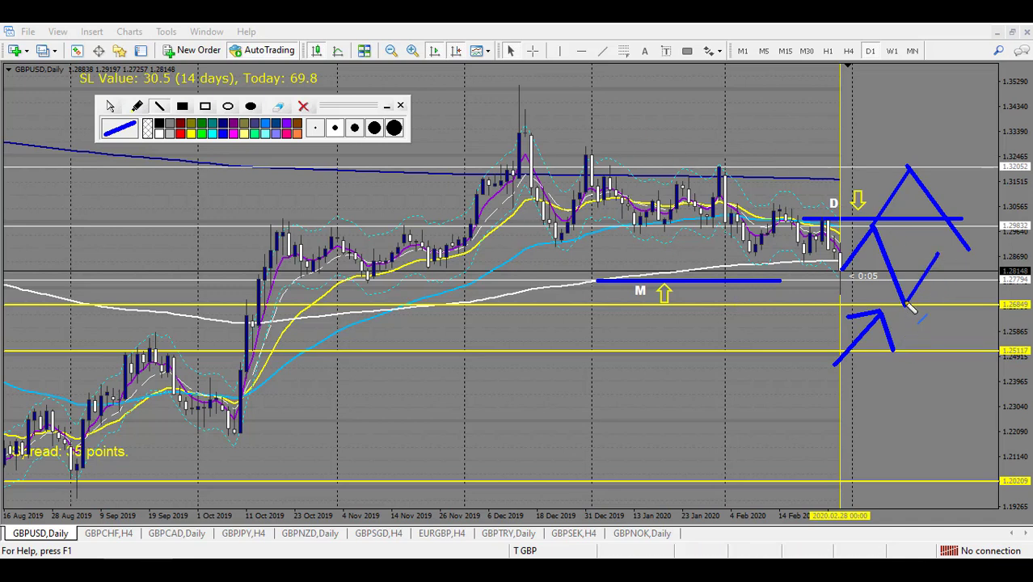
mouse_move(905, 303)
left_mouse_down()
mouse_move(931, 347)
mouse_move(975, 303)
left_mouse_up()
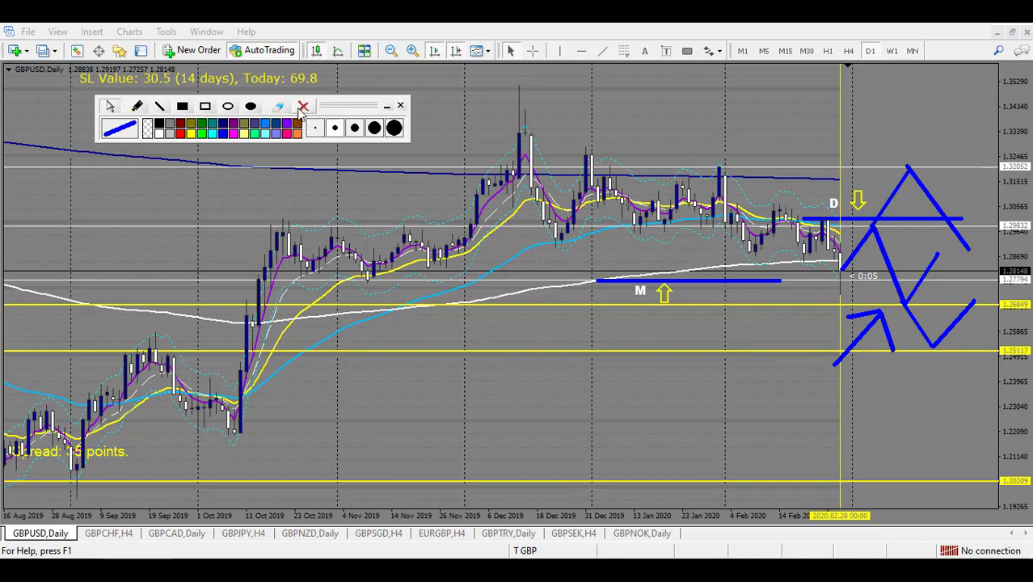
key("ctrl+F6")
left_click(159, 101)
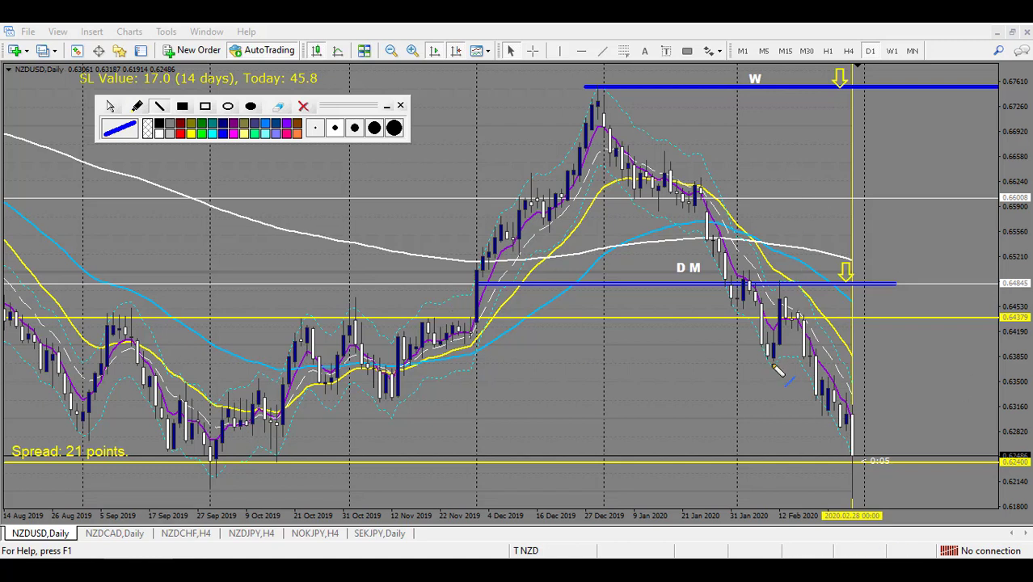
Step: Draw an inverted V, arrows at the September and latest lows, and a dip-then-rise zigzag toward 0.64379
mouse_move(769, 366)
left_mouse_down()
mouse_move(792, 306)
mouse_move(817, 385)
left_mouse_up()
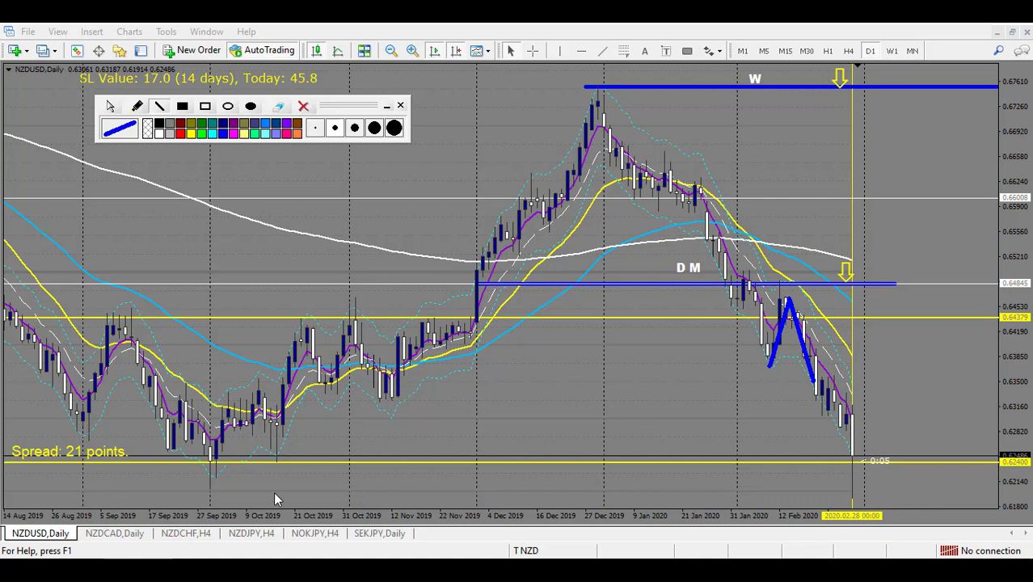
mouse_move(292, 507)
left_mouse_down()
mouse_move(242, 486)
mouse_move(273, 476)
mouse_move(260, 516)
left_mouse_up()
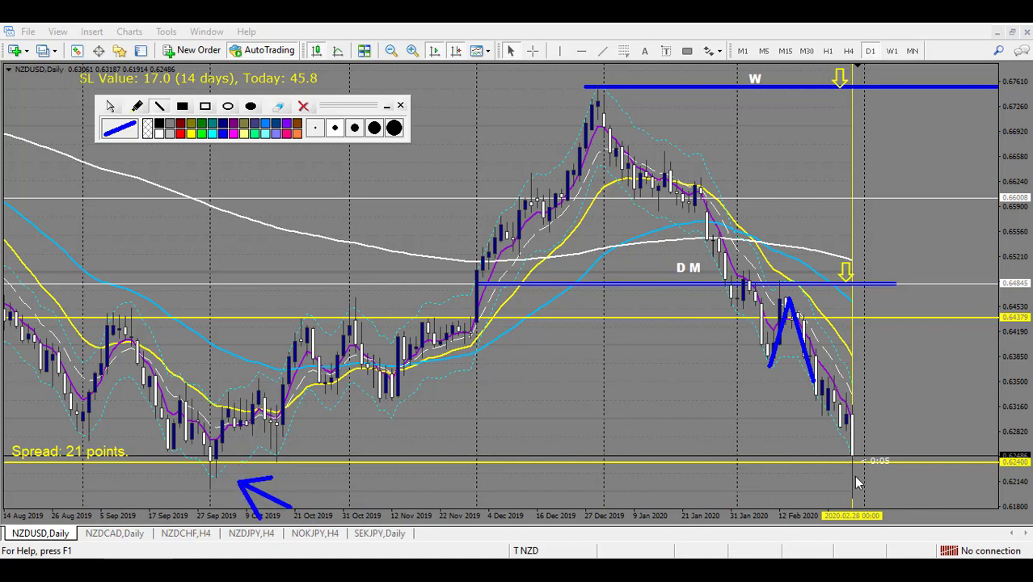
mouse_move(779, 498)
left_mouse_down()
mouse_move(840, 479)
mouse_move(780, 479)
left_mouse_up()
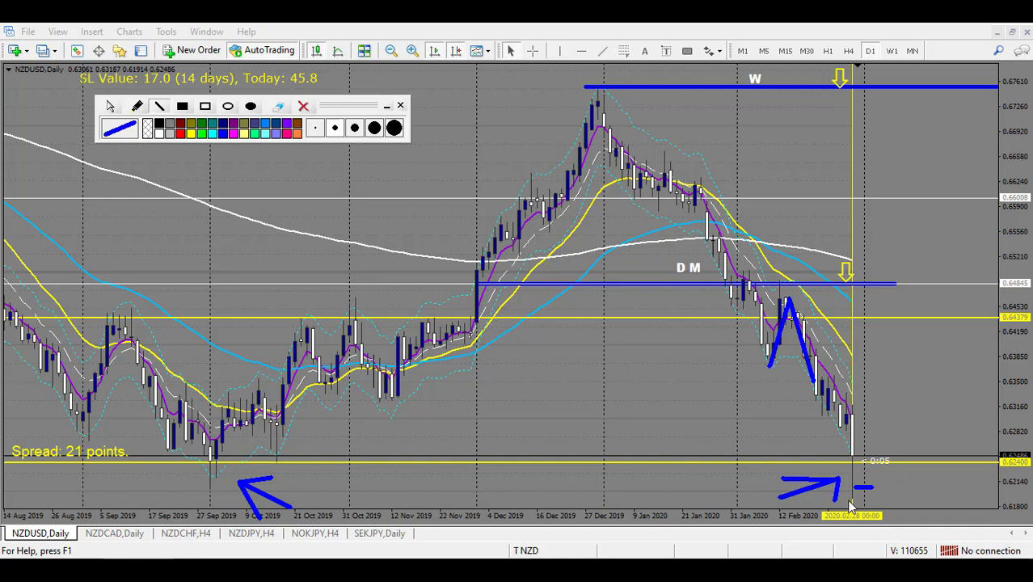
mouse_move(851, 455)
left_mouse_down()
mouse_move(869, 482)
mouse_move(925, 324)
mouse_move(970, 465)
left_mouse_up()
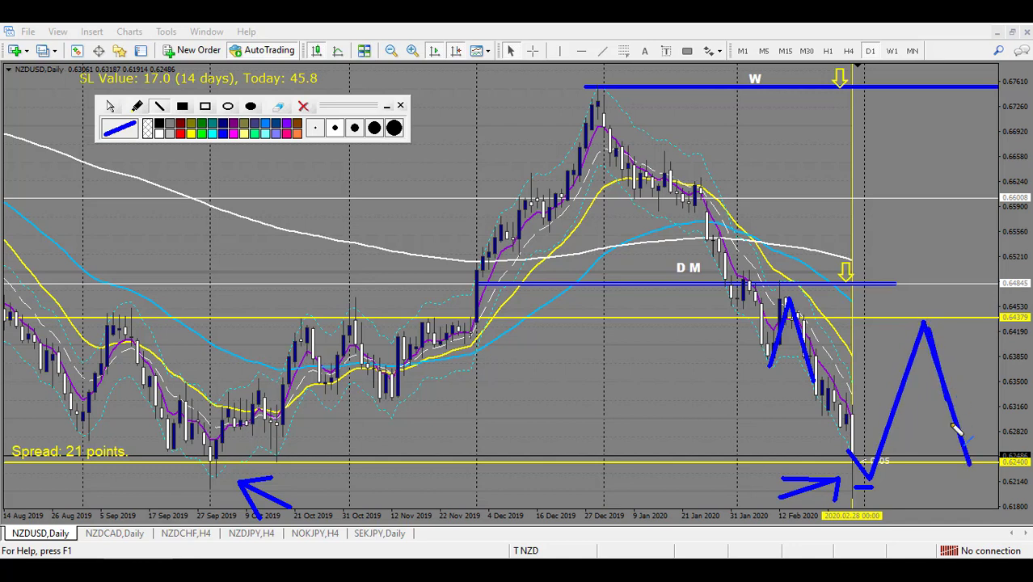
left_click_drag(970, 464, 994, 402)
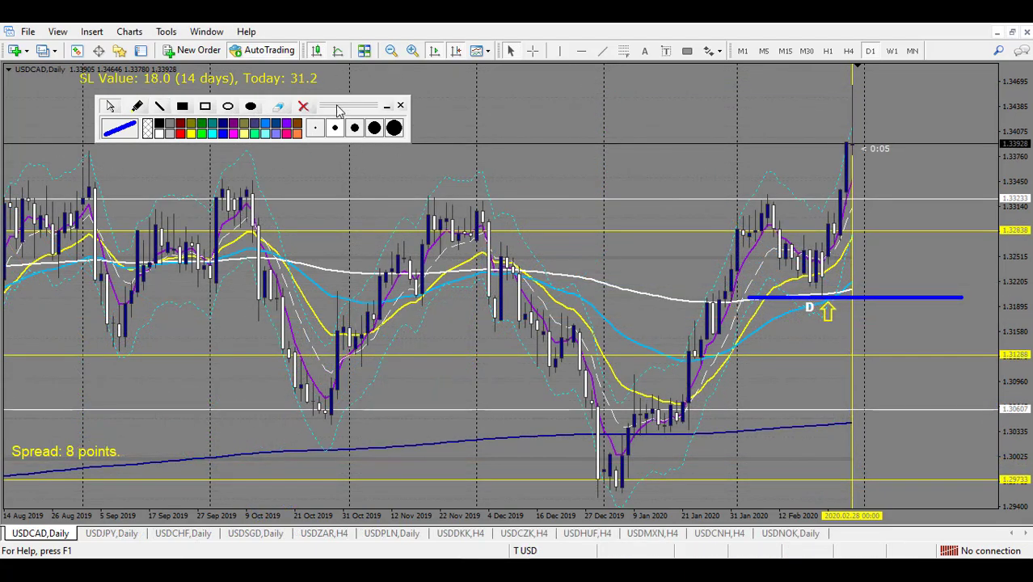
Step: Try a horizontal line across the USDCAD highs and a V projection around the D line, clearing each
left_click_drag(340, 106, 347, 88)
scroll(452, 241, "down", 3)
scroll(452, 241, "up", 3)
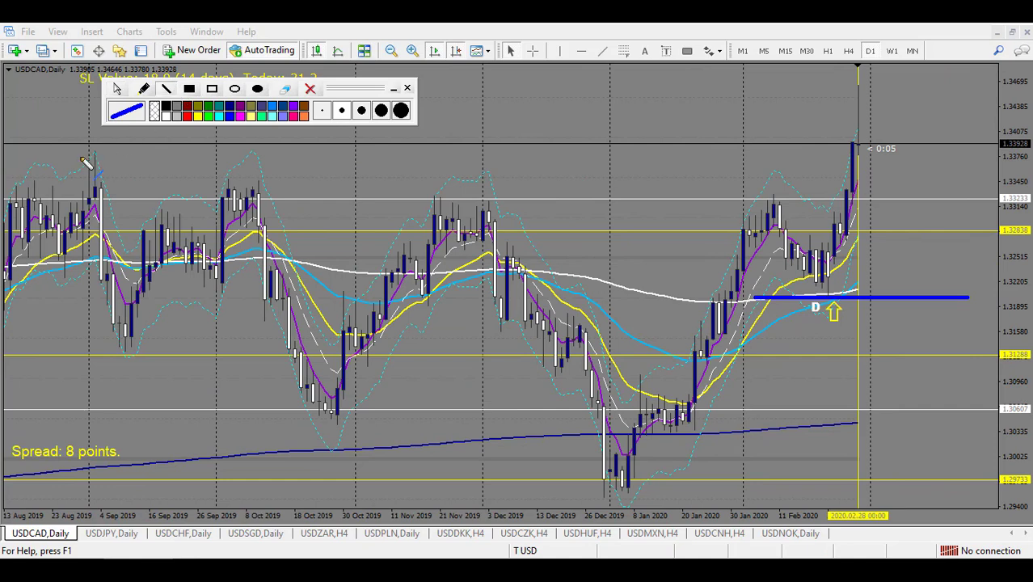
left_click_drag(95, 153, 896, 152)
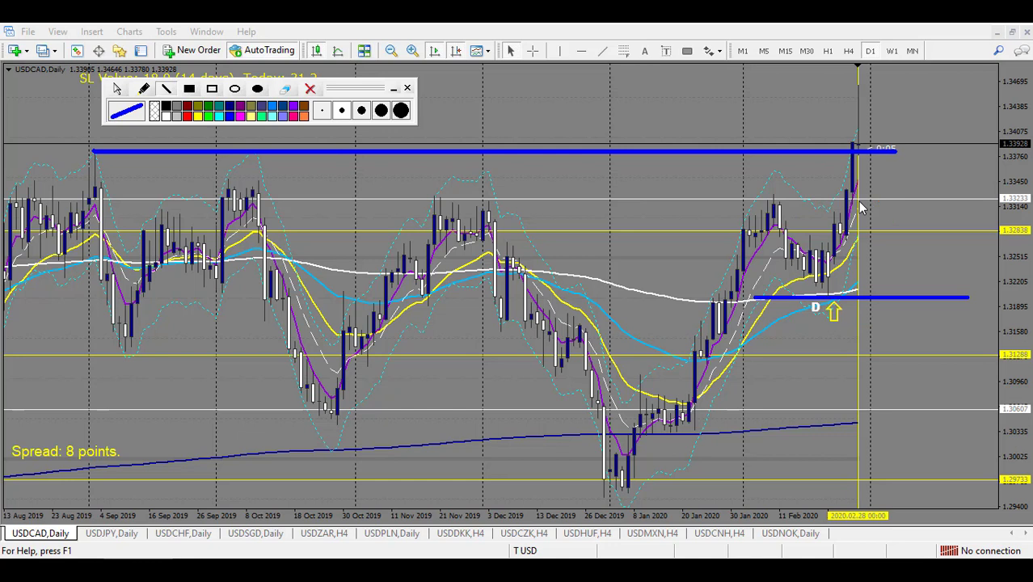
left_click(309, 88)
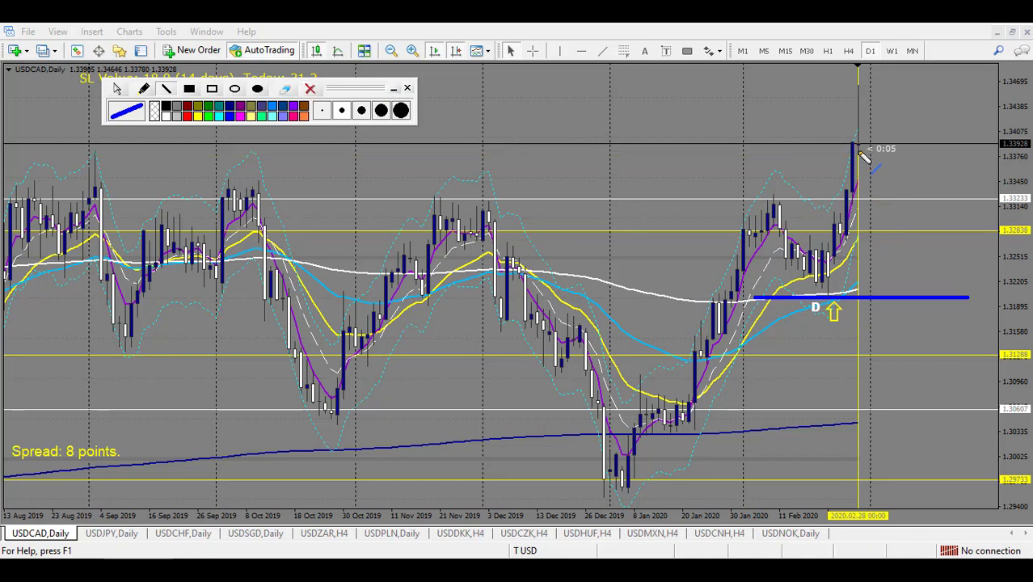
mouse_move(952, 81)
left_mouse_down()
mouse_move(869, 112)
mouse_move(881, 241)
mouse_move(931, 189)
mouse_move(959, 138)
left_mouse_up()
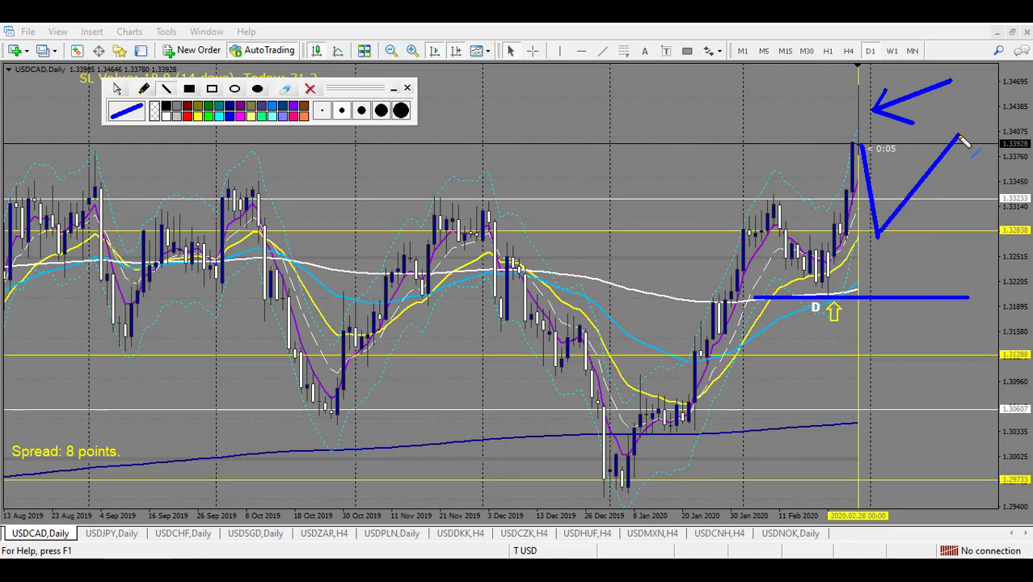
mouse_move(876, 236)
left_mouse_down()
mouse_move(900, 299)
mouse_move(1001, 169)
left_mouse_up()
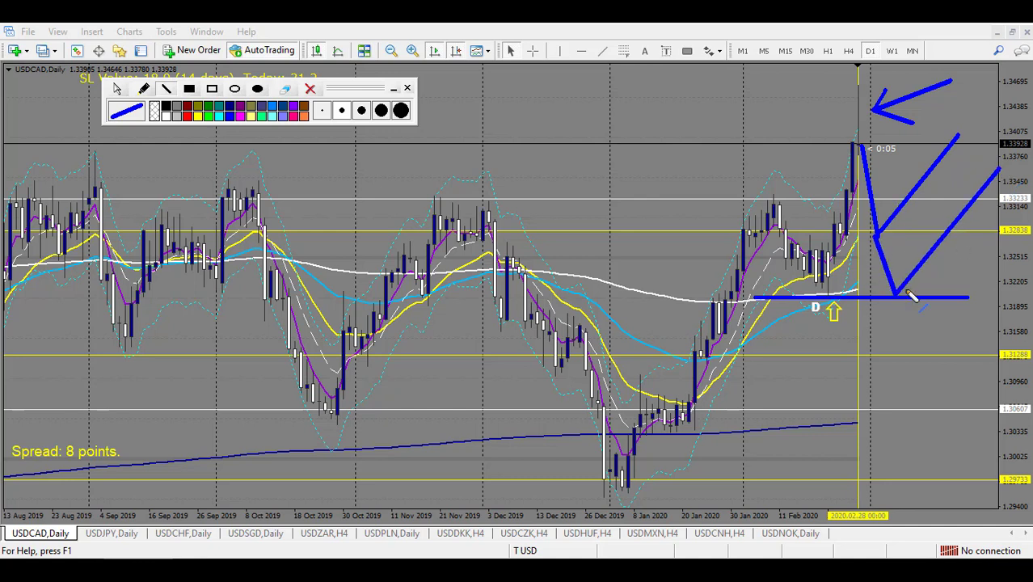
mouse_move(897, 300)
left_mouse_down()
mouse_move(922, 356)
mouse_move(961, 315)
mouse_move(997, 234)
left_mouse_up()
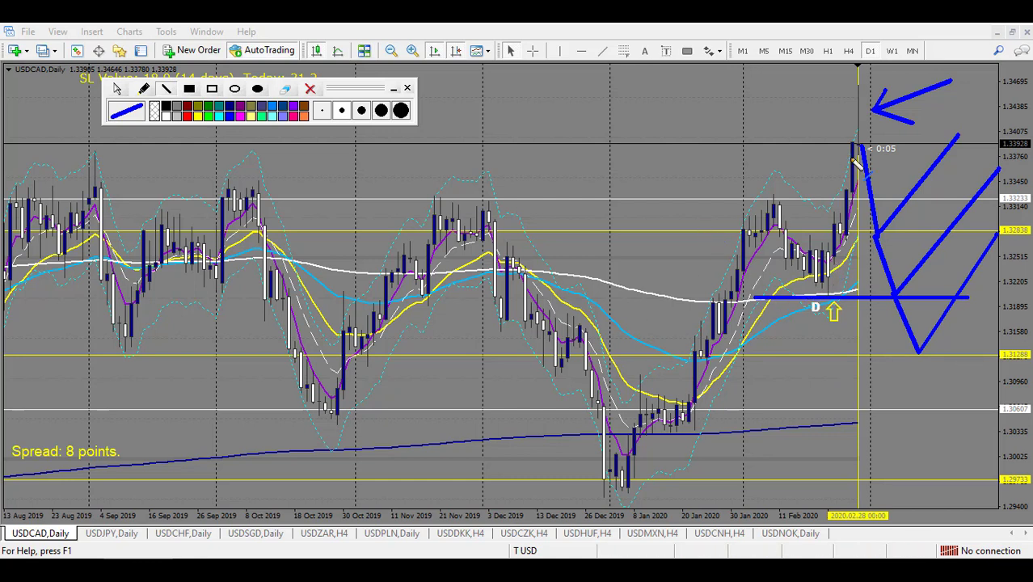
key("e")
Step: Compress the price scale, sketch a rise toward 1.35160 then a drop, and open USDJPY daily
left_click_drag(1012, 111, 1003, 176)
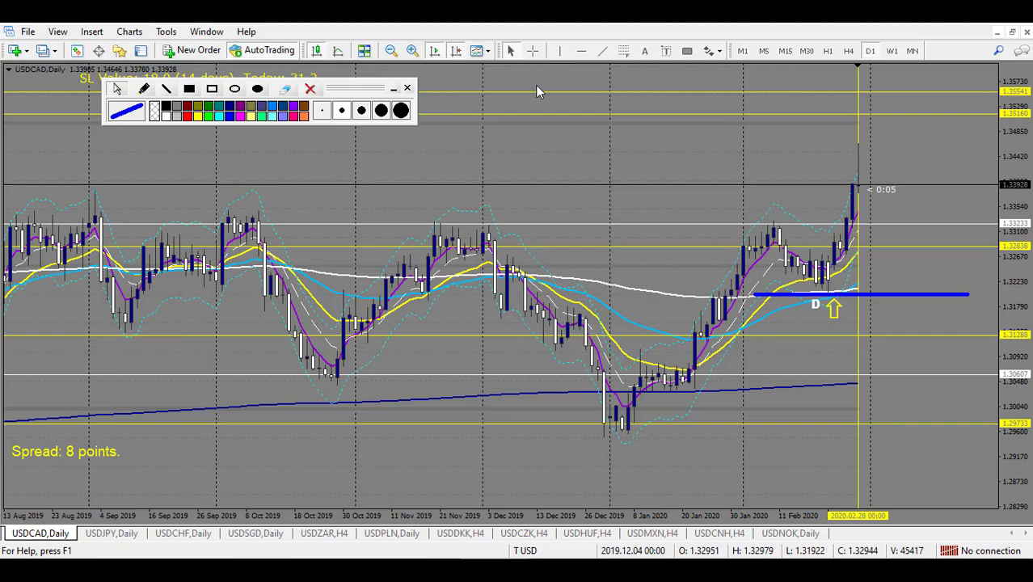
left_click(168, 90)
mouse_move(858, 158)
left_mouse_down()
mouse_move(904, 113)
mouse_move(922, 151)
left_mouse_up()
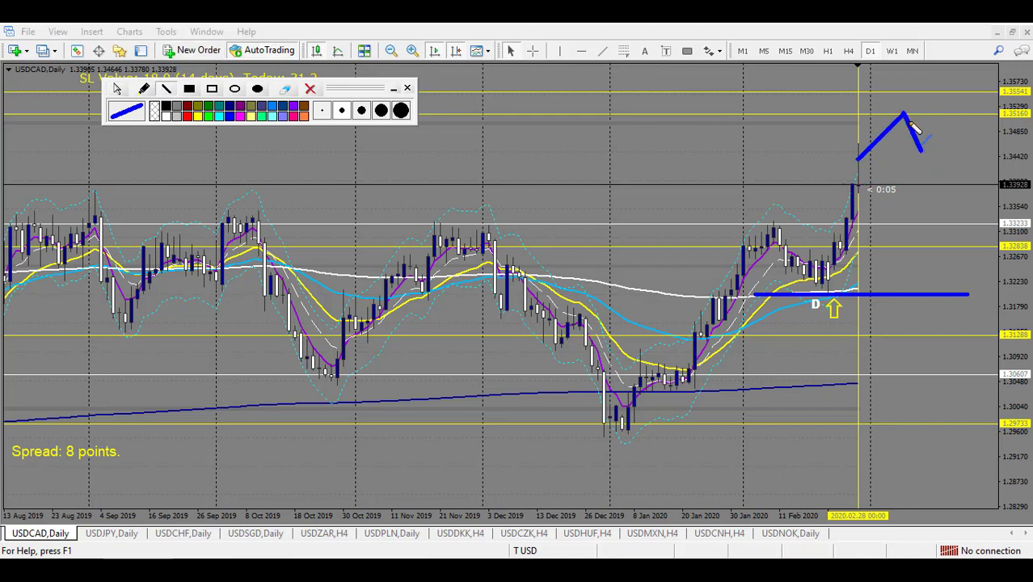
mouse_move(904, 113)
left_mouse_down()
mouse_move(926, 91)
mouse_move(956, 149)
mouse_move(934, 168)
left_mouse_up()
left_click(112, 532)
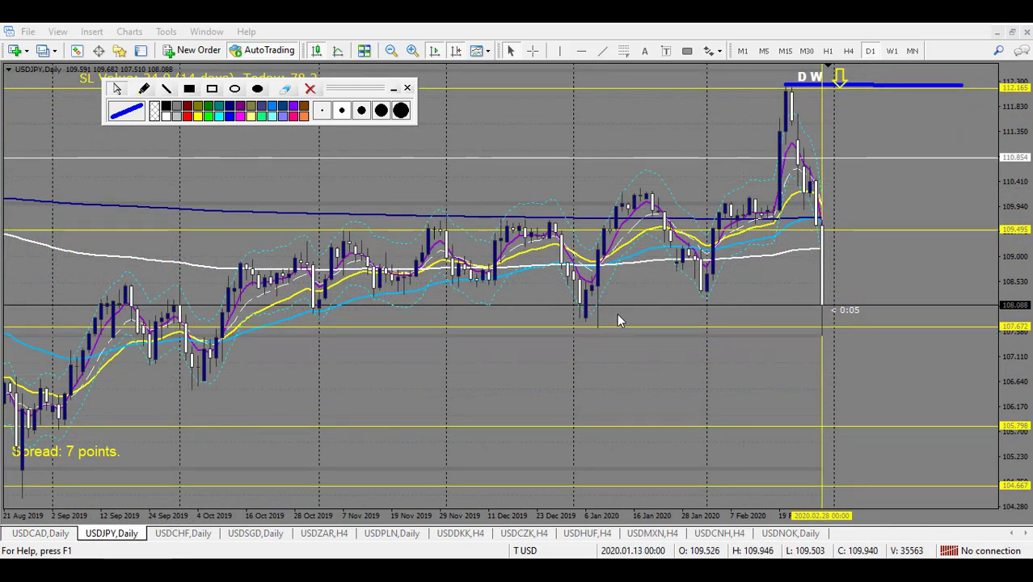
Step: Draw a sloping line on USDJPY and turn it into an arrow with a level line
left_click(168, 89)
left_click_drag(679, 167, 757, 181)
left_click_drag(757, 182, 692, 196)
mouse_move(724, 233)
left_mouse_down()
mouse_move(806, 233)
mouse_move(764, 194)
mouse_move(788, 86)
left_mouse_up()
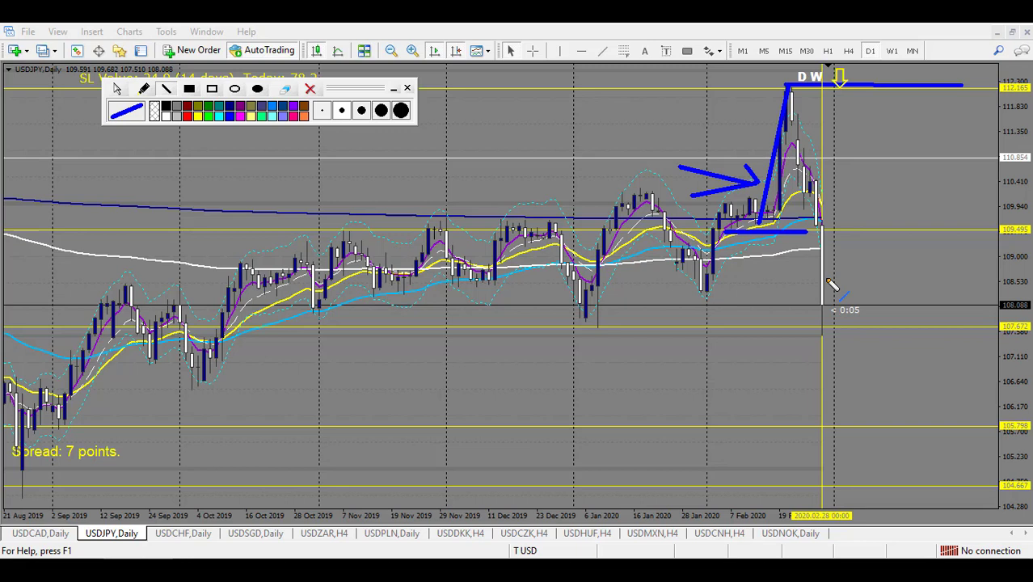
Step: Sketch a zigzag up to 110.854, down toward 107.672 and 105.798 with an up arrow, then clear and open USDCHF
mouse_move(825, 305)
left_mouse_down()
mouse_move(872, 233)
mouse_move(897, 309)
left_mouse_up()
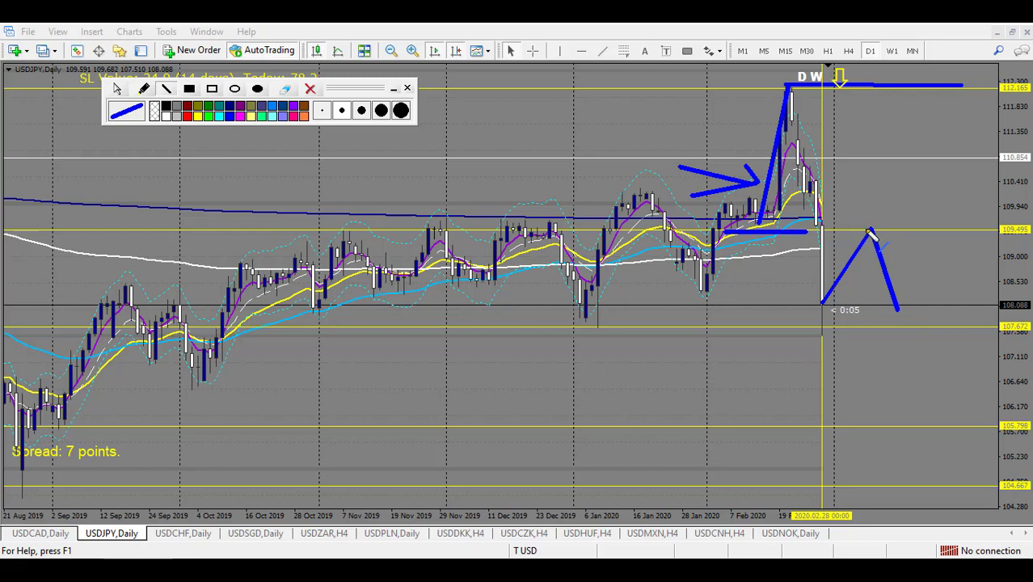
left_click_drag(873, 233, 911, 158)
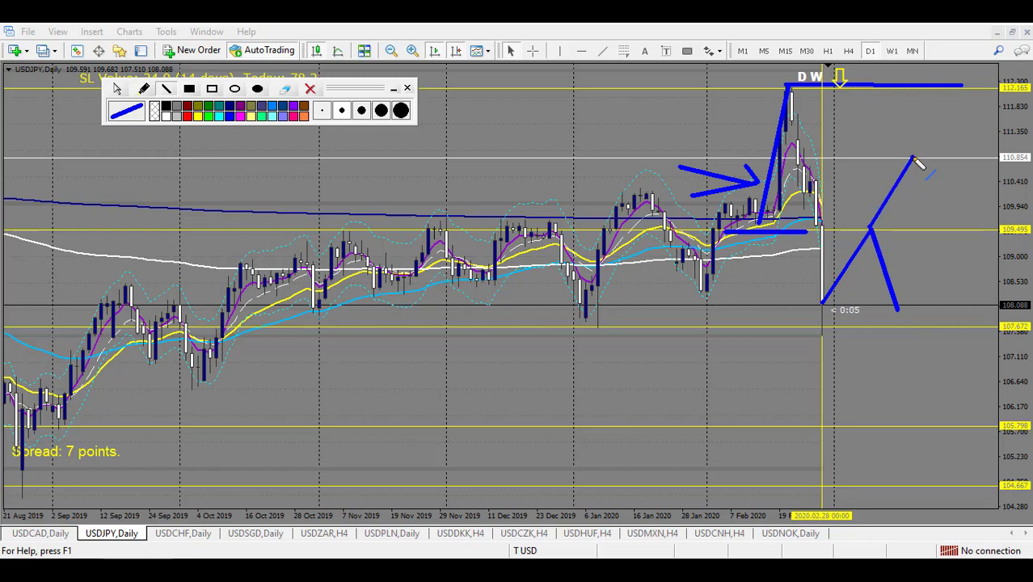
mouse_move(917, 160)
left_mouse_down()
mouse_move(982, 314)
mouse_move(998, 273)
left_mouse_up()
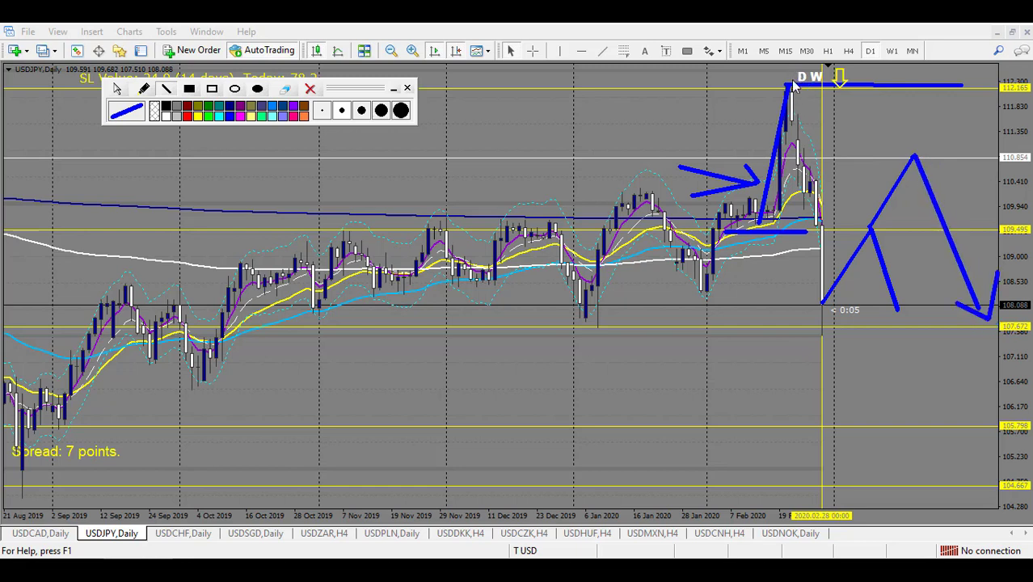
mouse_move(775, 362)
left_mouse_down()
mouse_move(801, 335)
mouse_move(802, 358)
mouse_move(780, 339)
mouse_move(824, 331)
mouse_move(860, 257)
left_mouse_up()
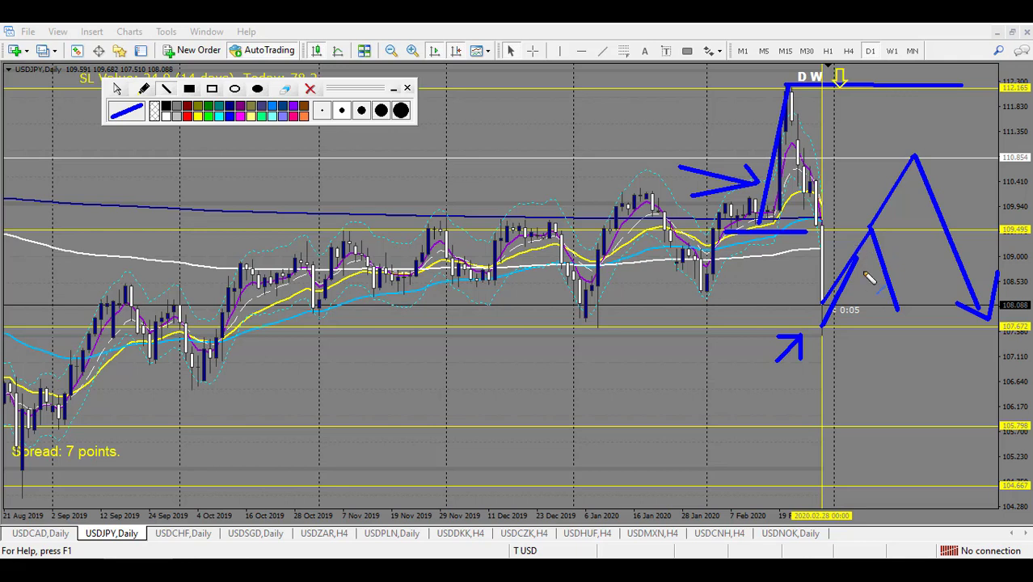
mouse_move(896, 307)
left_mouse_down()
mouse_move(923, 416)
mouse_move(965, 349)
left_mouse_up()
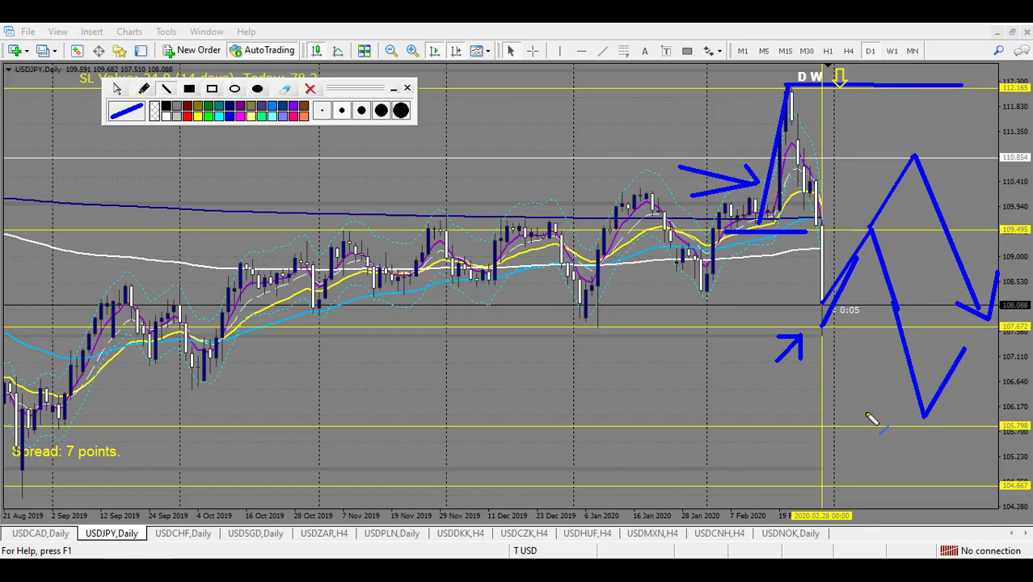
key("Escape")
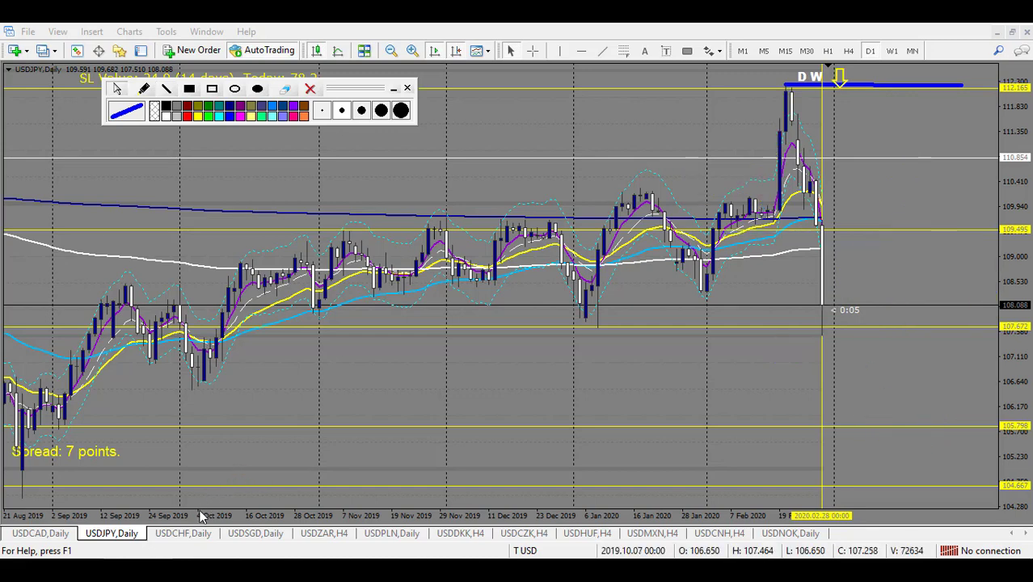
left_click(184, 534)
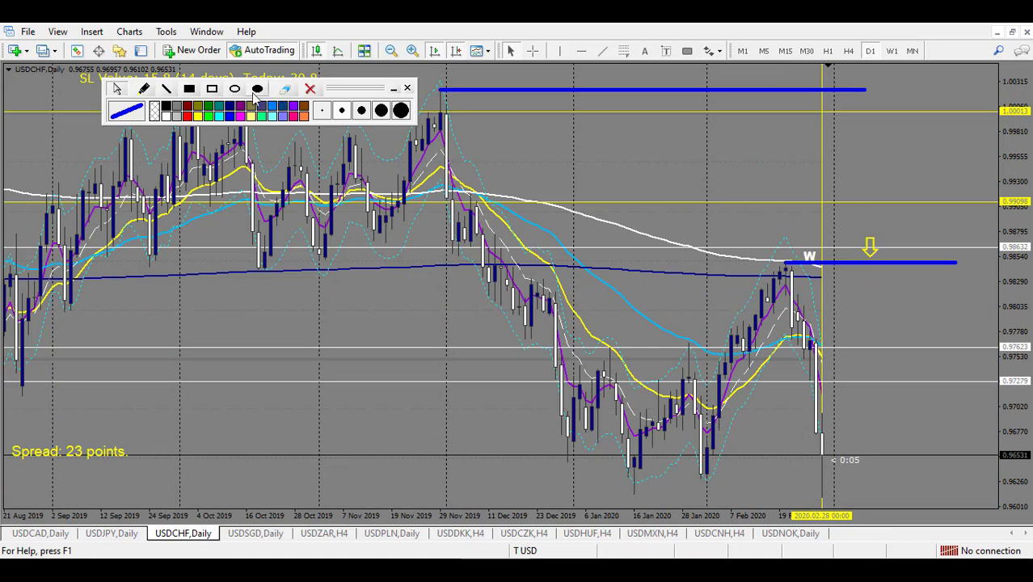
Step: Mark short levels at the W peak, a support line and the drop to the latest USDCHF daily candle
left_click(167, 90)
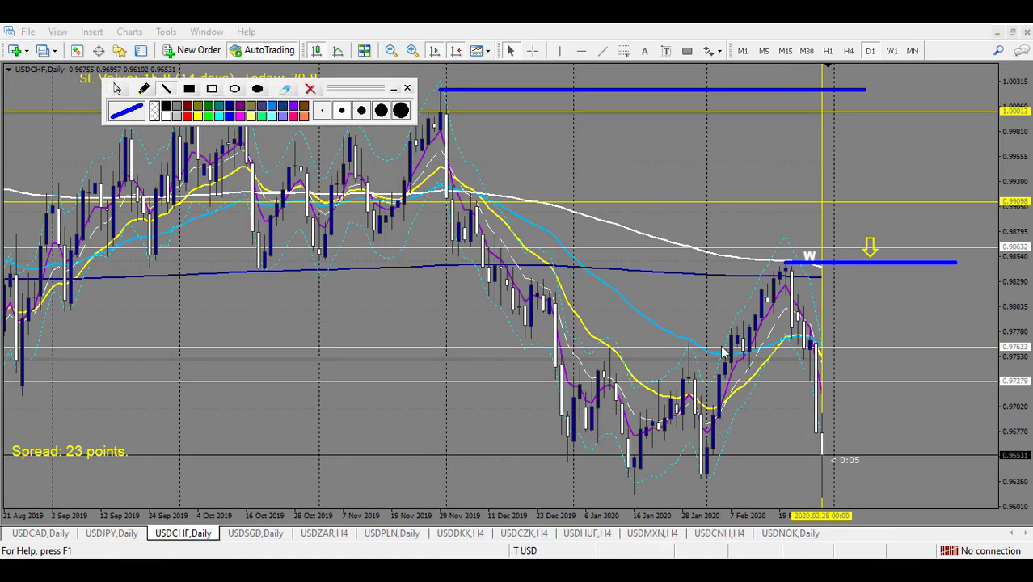
left_click_drag(950, 262, 956, 263)
left_click_drag(796, 260, 766, 258)
left_click_drag(772, 301, 798, 296)
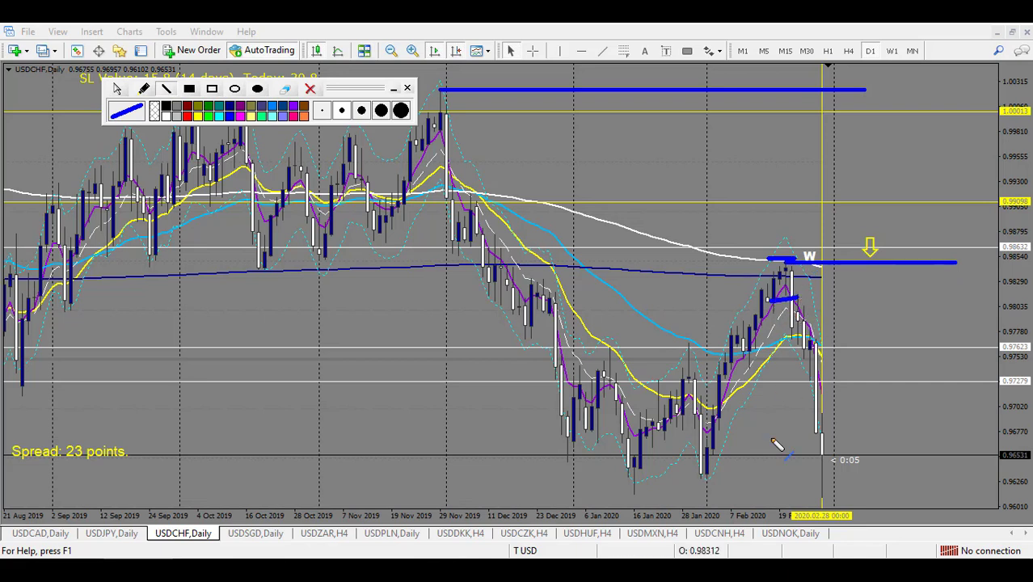
left_click_drag(781, 465, 866, 480)
left_click_drag(774, 312, 814, 410)
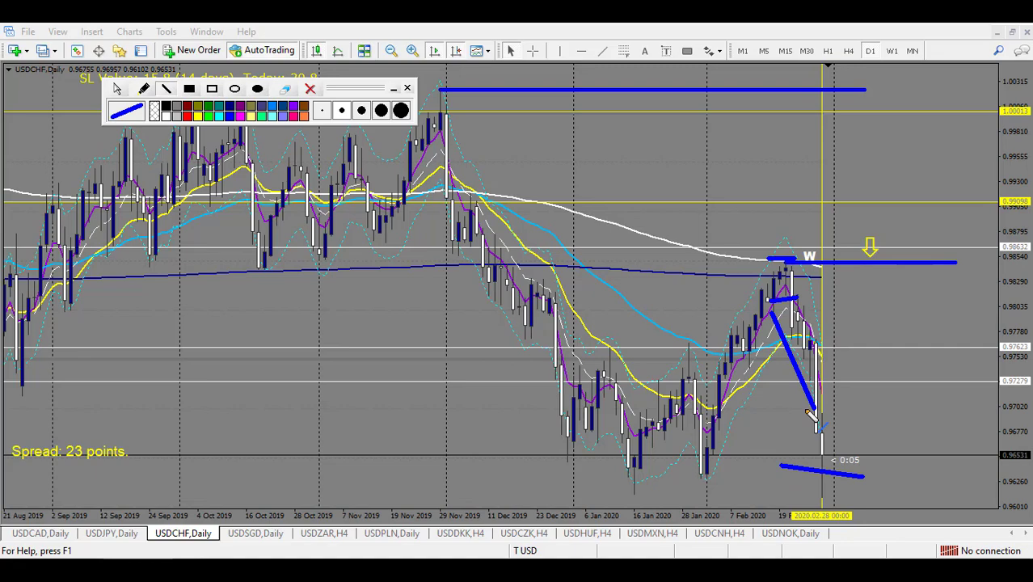
Step: On the monthly chart, draw a rising trend line, a short level and an arrow, then erase them and show W1
left_click(891, 50)
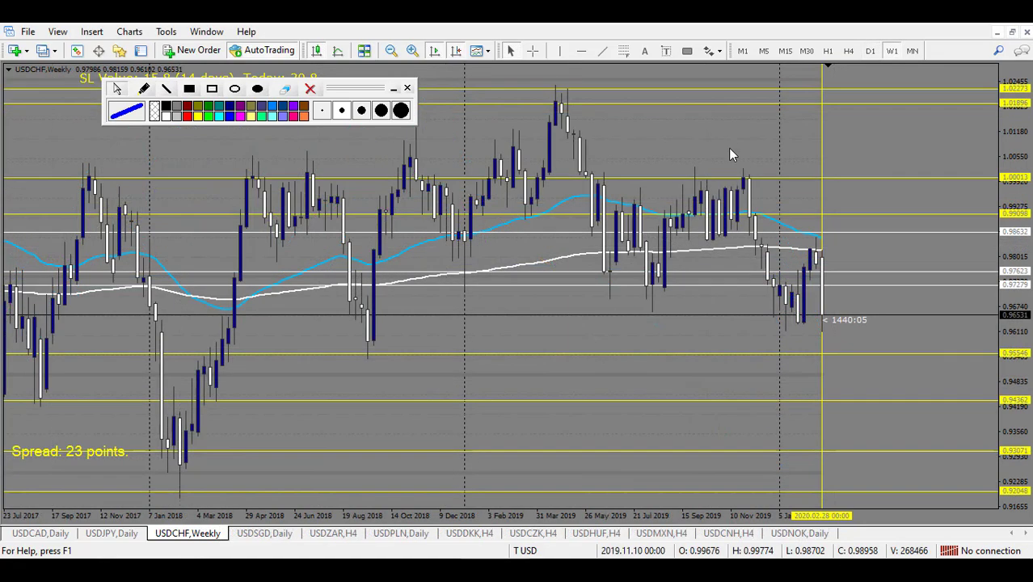
left_click(912, 50)
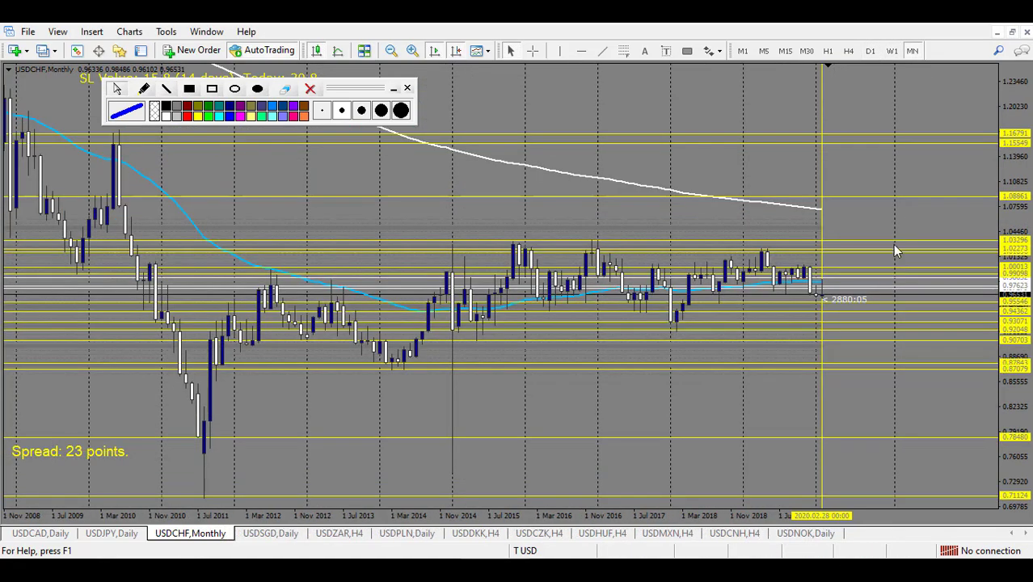
key("plus")
left_click_drag(676, 236, 798, 187)
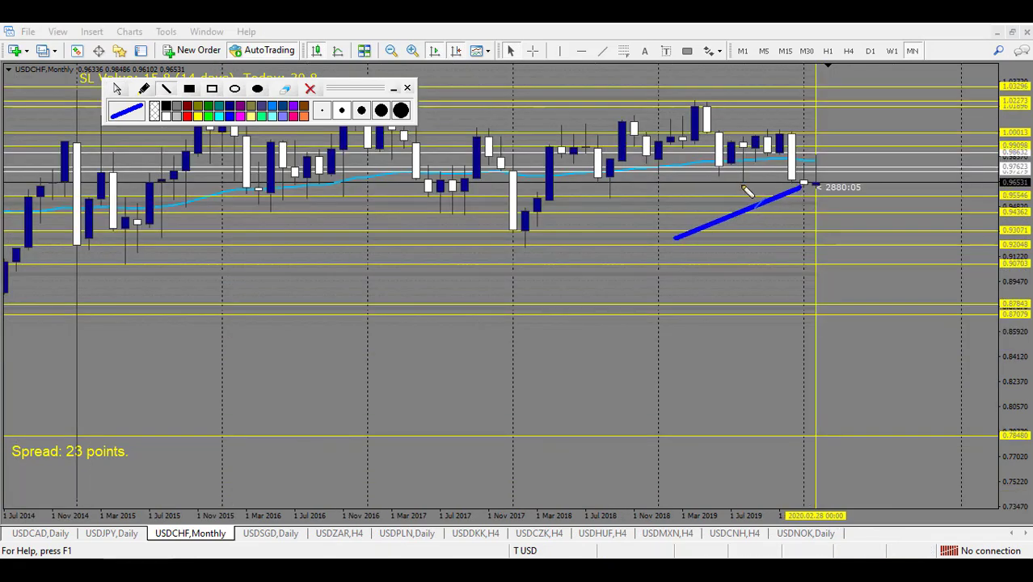
left_click_drag(710, 191, 742, 187)
mouse_move(825, 131)
left_mouse_down()
mouse_move(801, 149)
mouse_move(815, 151)
left_mouse_up()
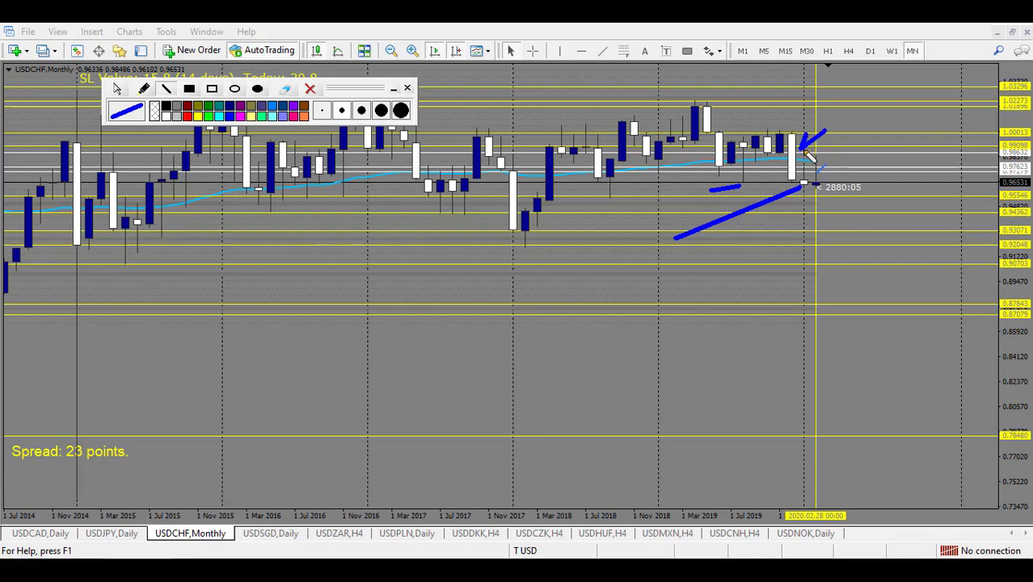
left_click(309, 89)
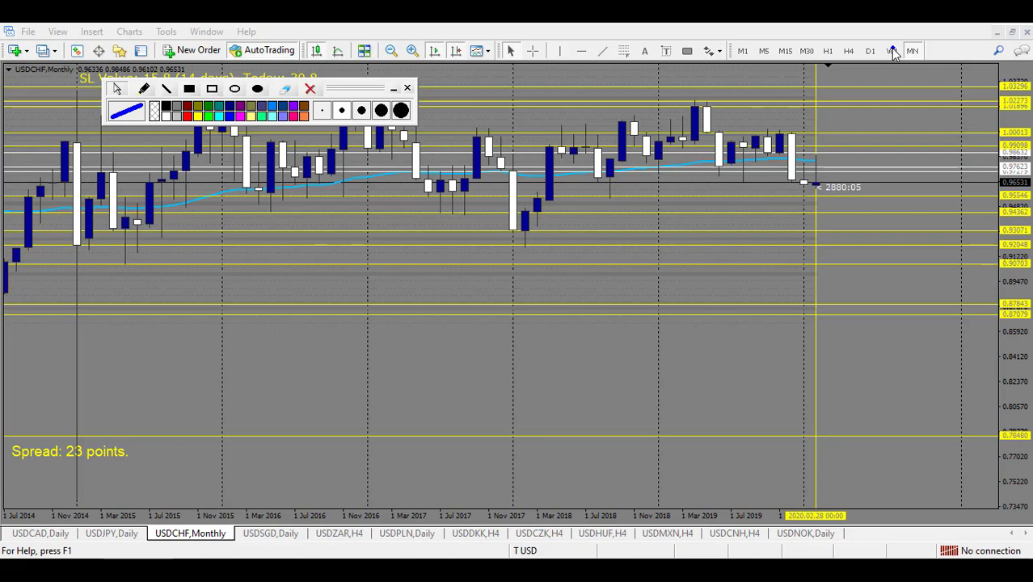
left_click(890, 50)
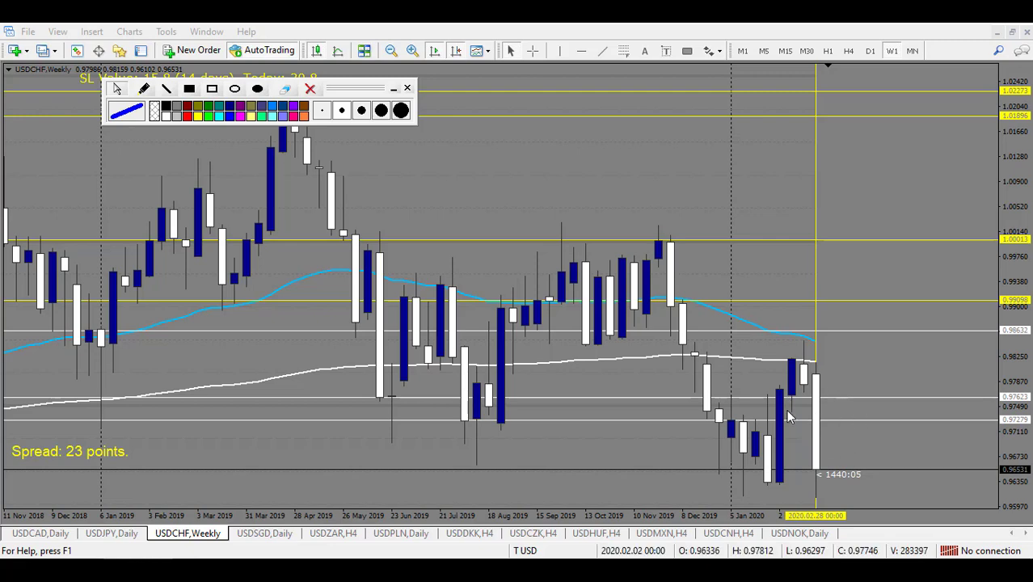
Step: On D1, draw zigzags from the latest candle and through the January lows, plus an arrow, retracing the W line
left_click(869, 50)
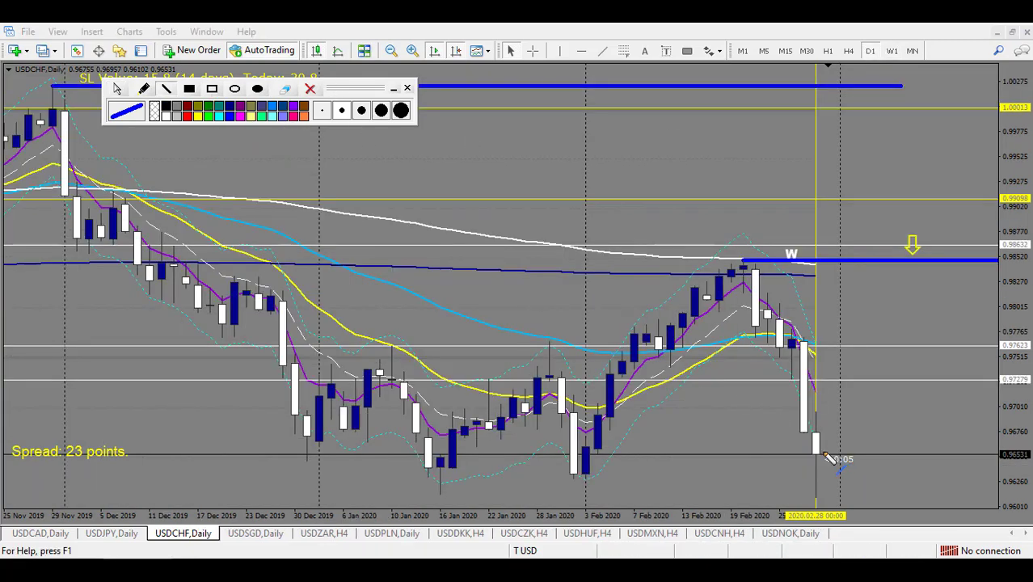
left_click_drag(818, 453, 847, 380)
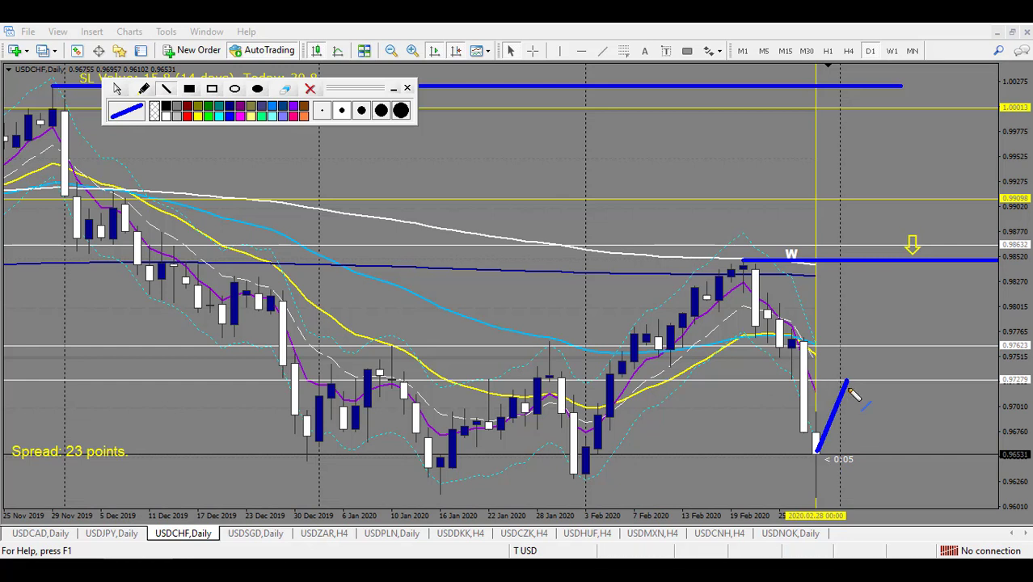
left_click_drag(848, 381, 910, 482)
mouse_move(846, 379)
left_mouse_down()
mouse_move(868, 342)
mouse_move(966, 464)
mouse_move(968, 483)
left_mouse_up()
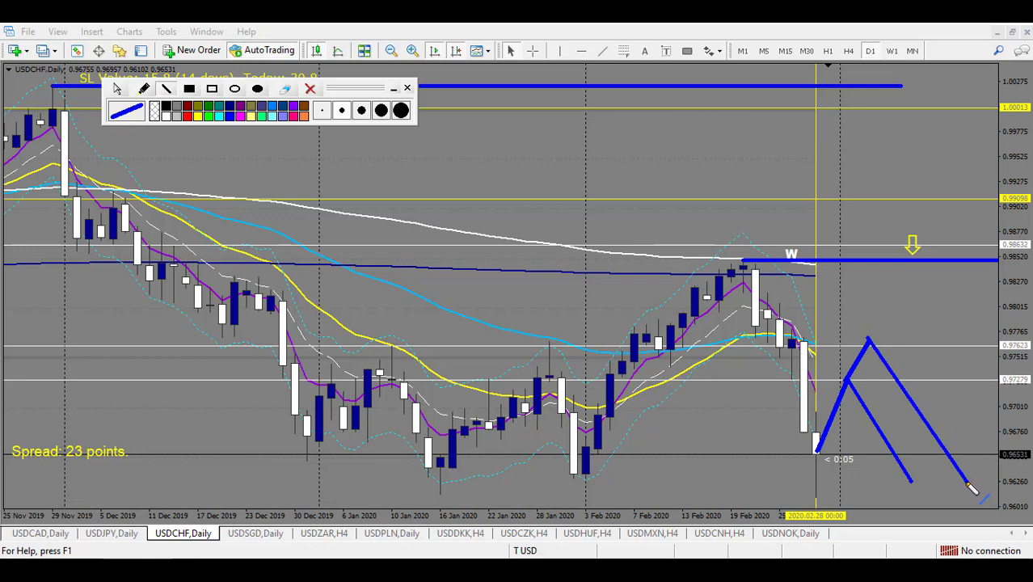
mouse_move(718, 439)
left_mouse_down()
mouse_move(782, 458)
mouse_move(785, 465)
mouse_move(745, 480)
left_mouse_up()
mouse_move(399, 417)
left_mouse_down()
mouse_move(444, 491)
mouse_move(485, 408)
mouse_move(556, 488)
mouse_move(644, 385)
mouse_move(802, 489)
mouse_move(890, 297)
left_mouse_up()
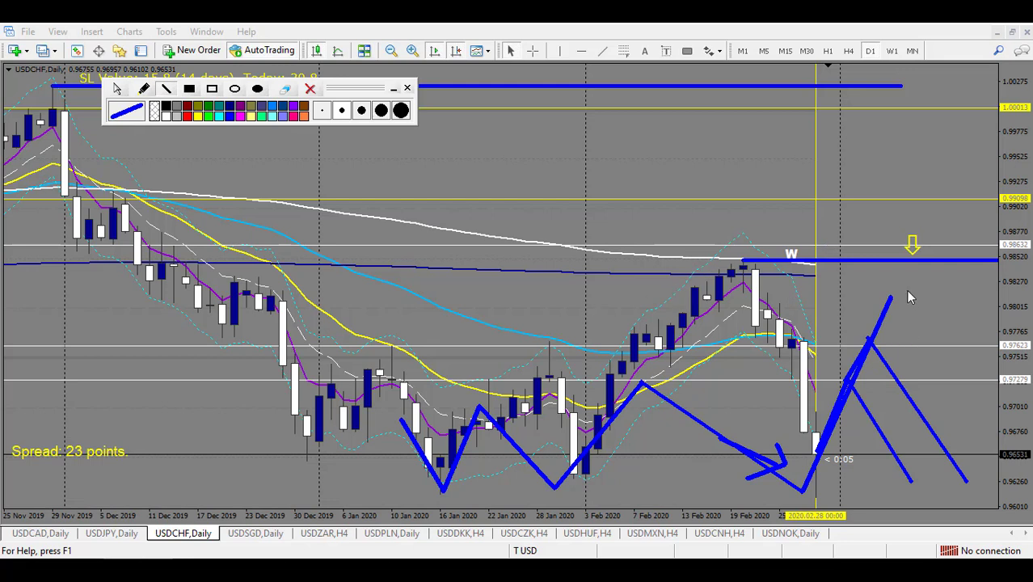
left_click_drag(748, 262, 992, 265)
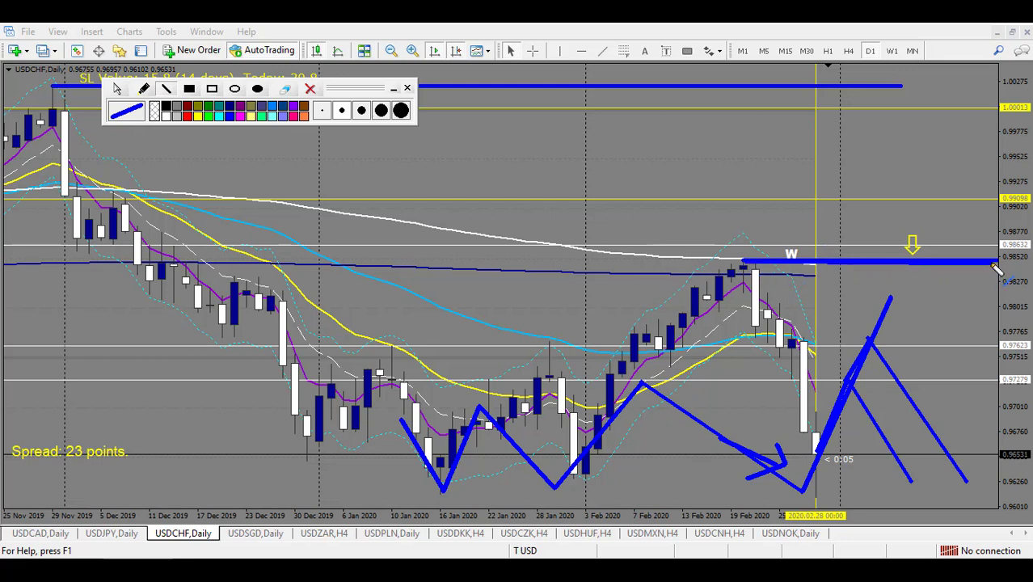